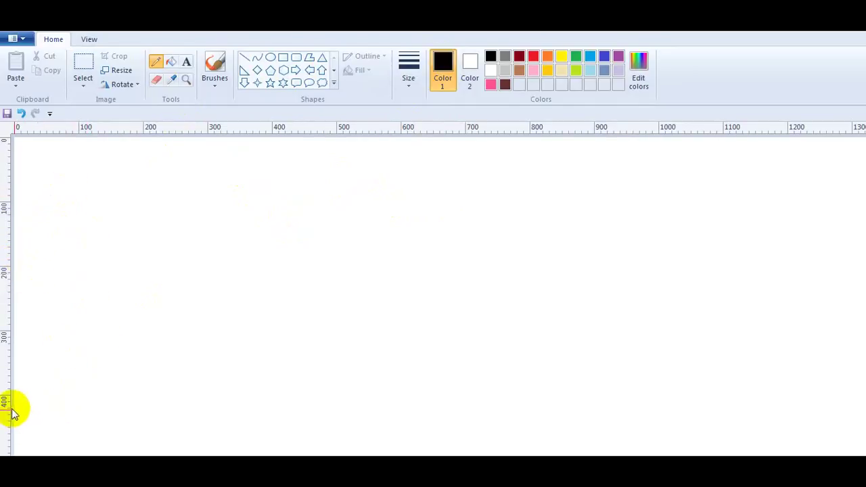
Step: Draw a wavy black ground line across the full width of the canvas near the lower edge with the Pencil
drag(16, 406, 855, 395)
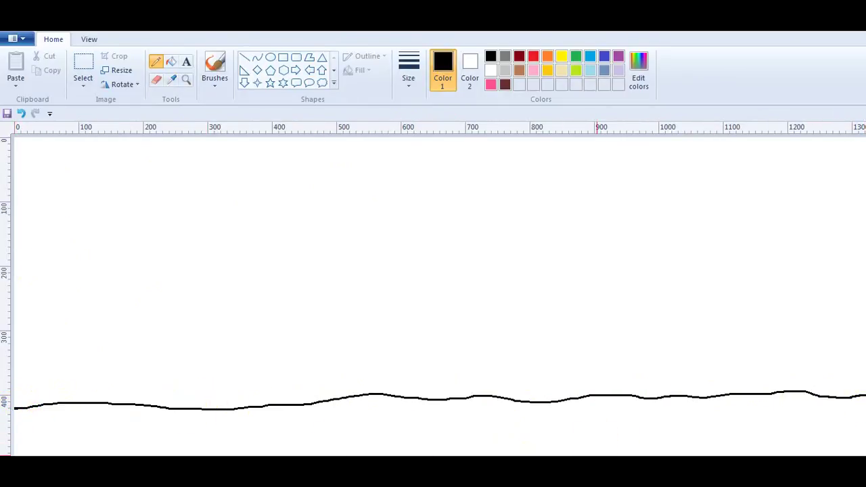
scroll(738, 444, right, 1)
drag(831, 394, 865, 392)
scroll(438, 289, left, 1)
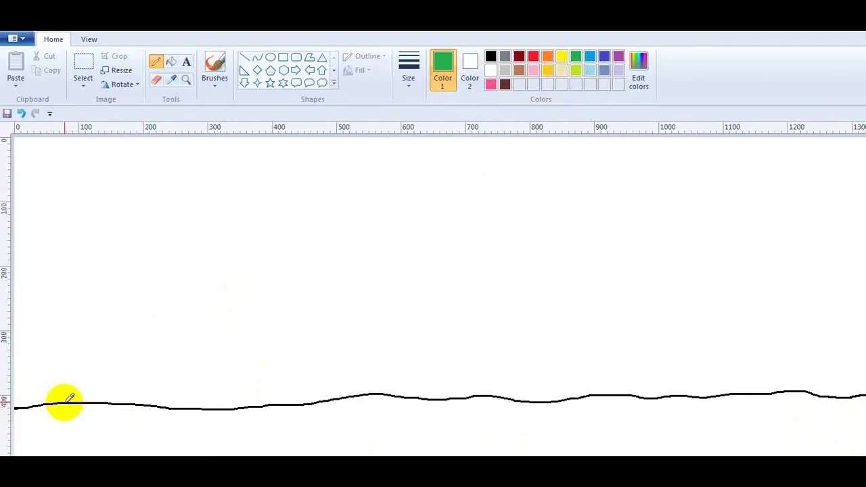
Step: Draw two spiky green grass tufts on the left part of the ground line
drag(64, 399, 48, 373)
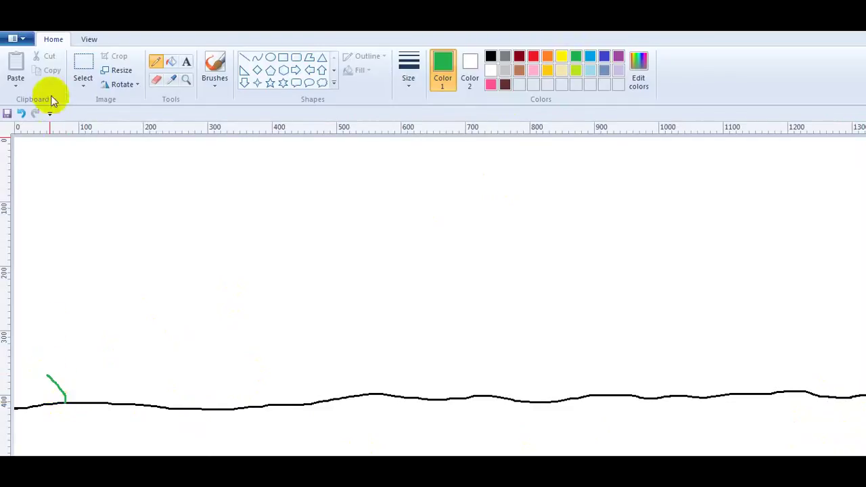
click(21, 113)
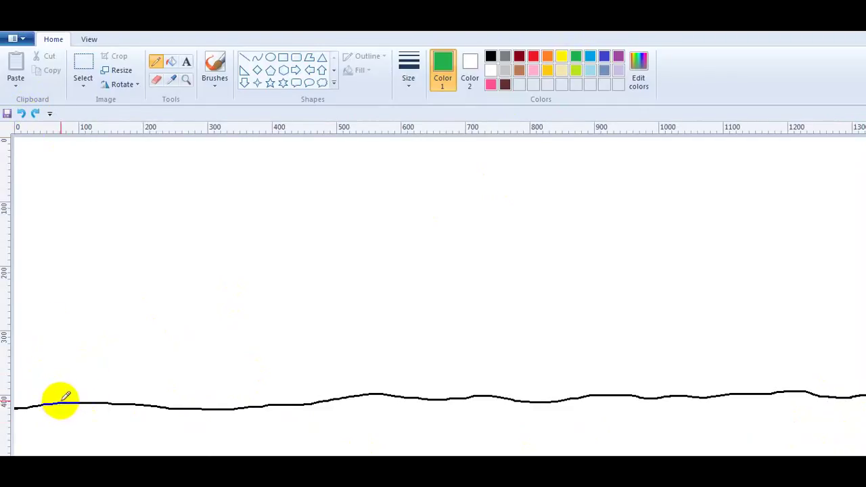
mouse_move(66, 398)
mouse_down()
mouse_move(50, 371)
mouse_move(66, 391)
mouse_move(69, 373)
mouse_move(72, 392)
mouse_move(86, 370)
mouse_move(82, 403)
mouse_up()
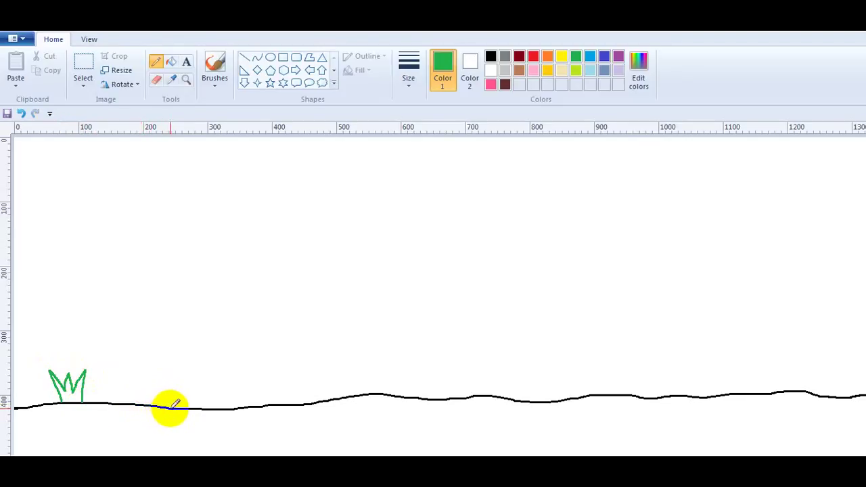
mouse_move(169, 405)
mouse_down()
mouse_move(165, 377)
mouse_move(180, 398)
mouse_move(187, 383)
mouse_move(183, 401)
mouse_move(212, 396)
mouse_move(189, 402)
mouse_up()
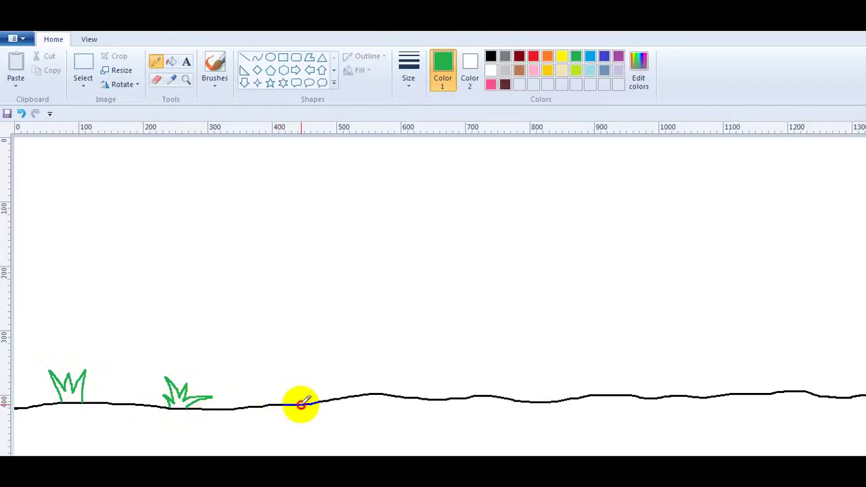
drag(301, 404, 286, 392)
click(21, 113)
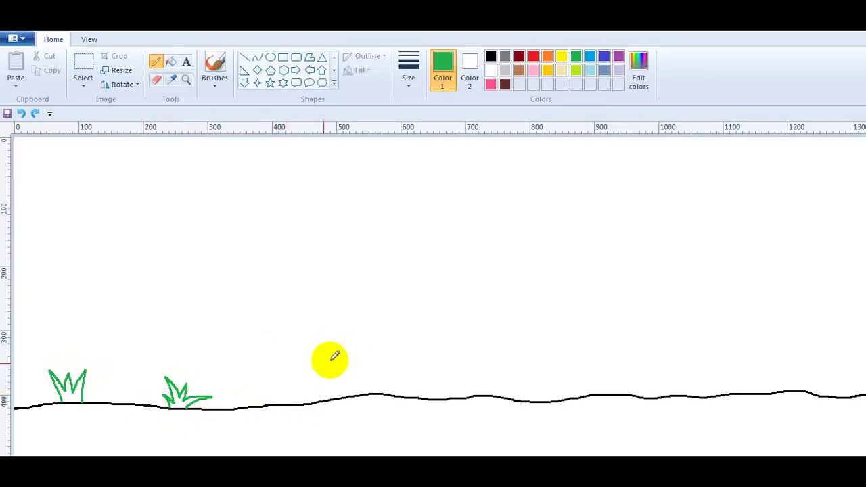
mouse_move(305, 402)
mouse_down()
mouse_move(294, 393)
mouse_move(306, 396)
mouse_up()
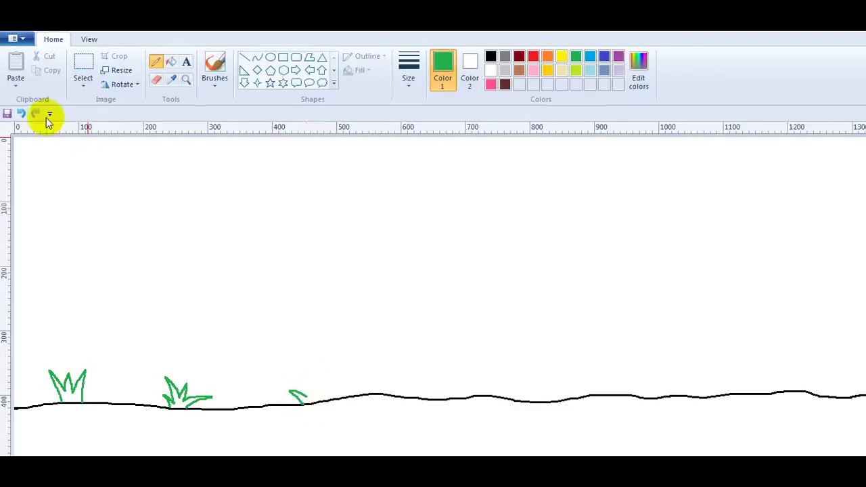
click(21, 113)
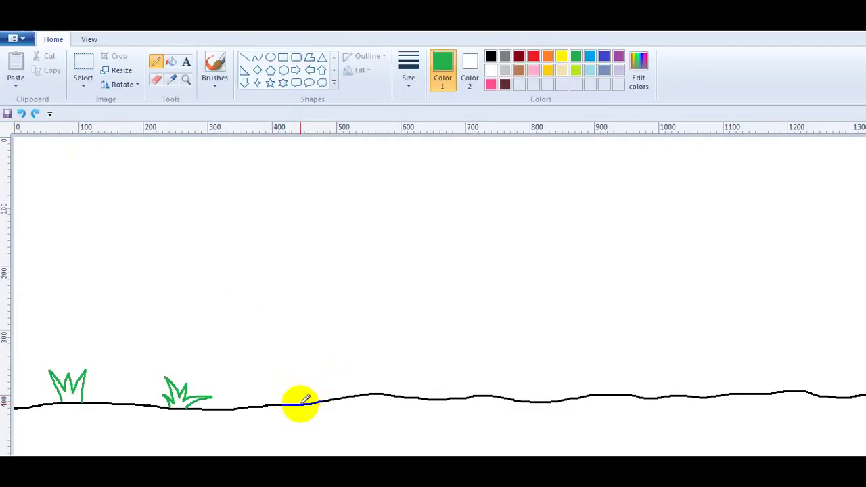
drag(299, 402, 276, 381)
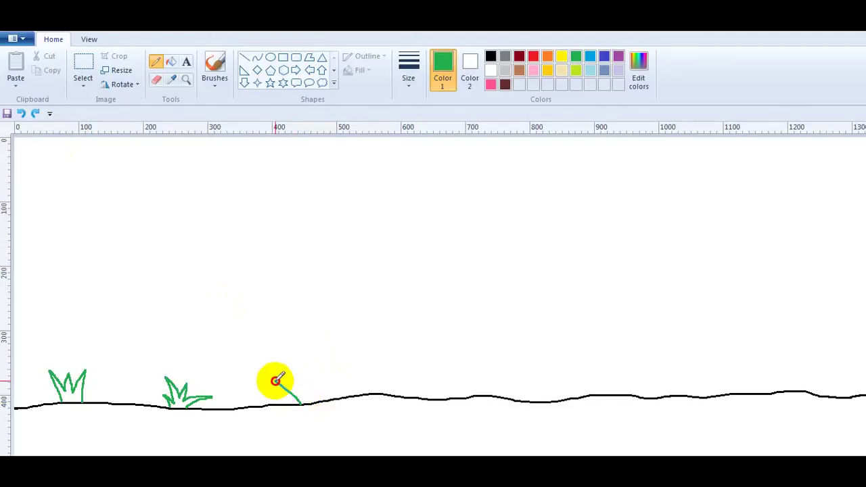
click(21, 113)
Step: Draw five more green grass tufts, spaced along the rest of the ground line to the right of the second tuft
mouse_move(297, 403)
mouse_down()
mouse_move(279, 381)
mouse_move(306, 370)
mouse_move(308, 391)
mouse_move(327, 365)
mouse_move(315, 392)
mouse_up()
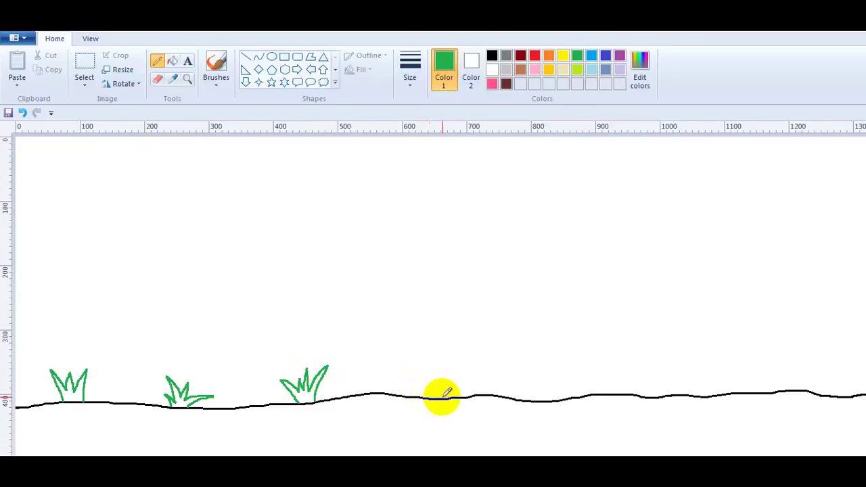
mouse_move(442, 397)
mouse_down()
mouse_move(432, 368)
mouse_move(450, 389)
mouse_move(451, 377)
mouse_move(454, 389)
mouse_move(474, 376)
mouse_move(455, 393)
mouse_up()
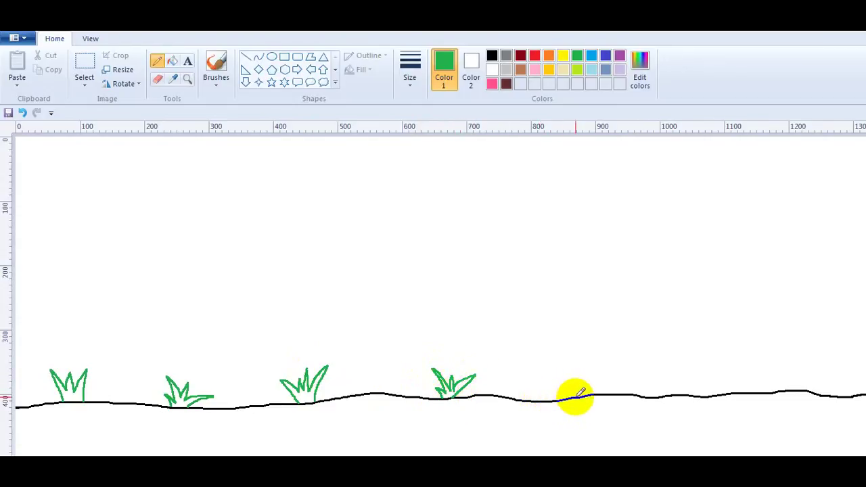
mouse_move(580, 392)
mouse_down()
mouse_move(570, 393)
mouse_move(561, 371)
mouse_move(575, 387)
mouse_move(589, 362)
mouse_move(580, 391)
mouse_up()
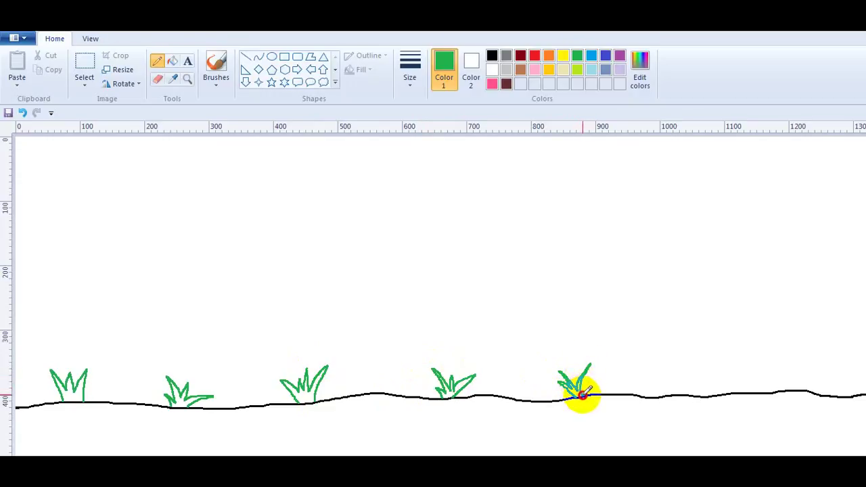
mouse_move(674, 394)
mouse_down()
mouse_move(652, 372)
mouse_move(675, 387)
mouse_move(669, 369)
mouse_move(683, 388)
mouse_move(692, 365)
mouse_move(691, 392)
mouse_up()
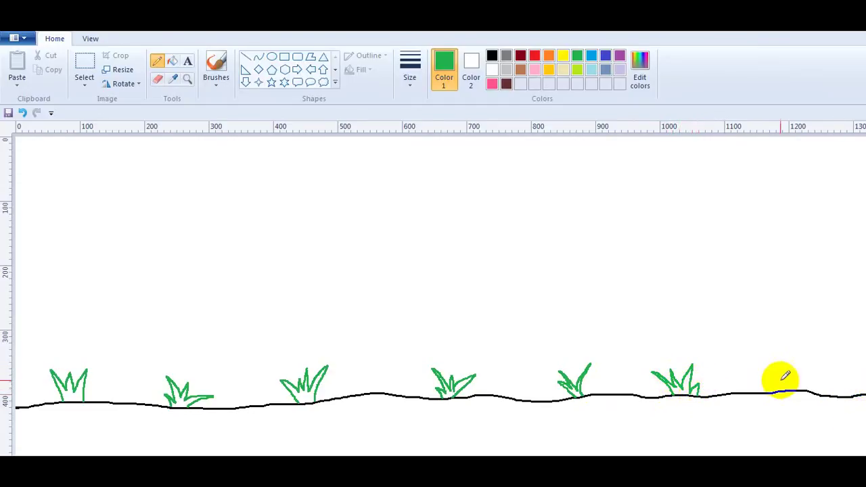
mouse_move(787, 390)
mouse_down()
mouse_move(778, 371)
mouse_move(793, 381)
mouse_move(790, 358)
mouse_move(794, 381)
mouse_move(807, 373)
mouse_move(805, 389)
mouse_up()
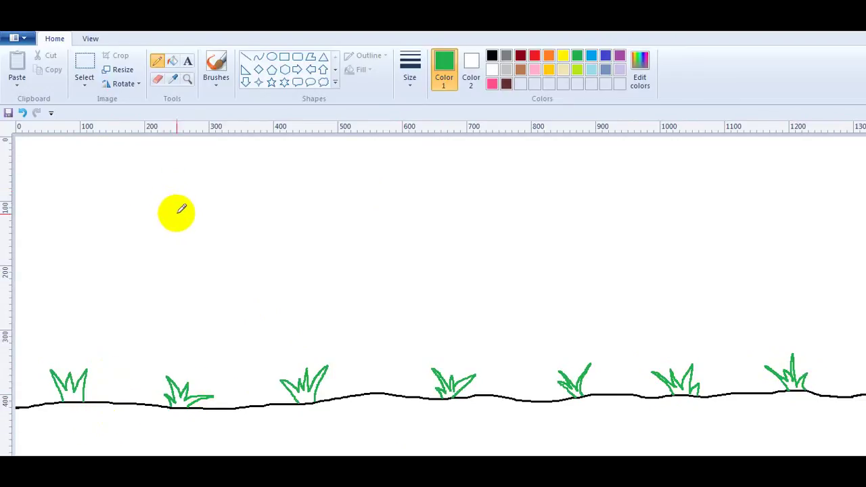
Step: Outline two dark red mushrooms with two spots on each cap, one on each side of the second grass tuft
click(521, 70)
click(521, 54)
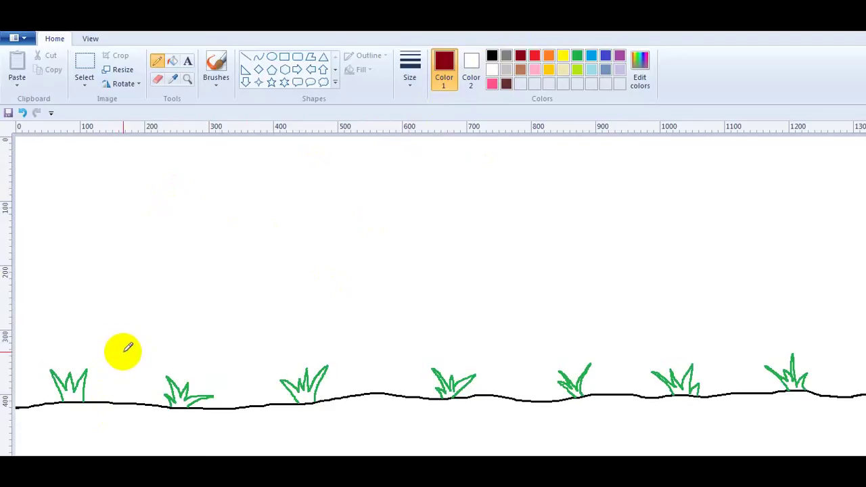
mouse_move(112, 357)
mouse_down()
mouse_move(104, 400)
mouse_move(140, 402)
mouse_move(132, 358)
mouse_up()
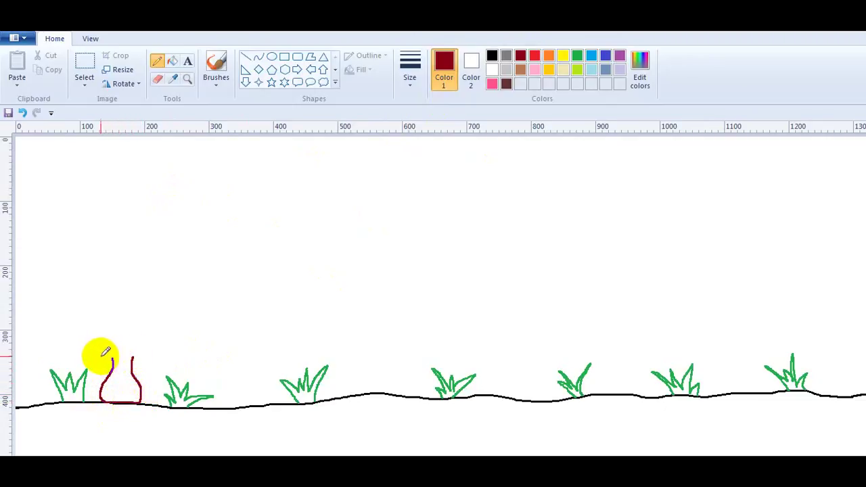
drag(96, 357, 155, 357)
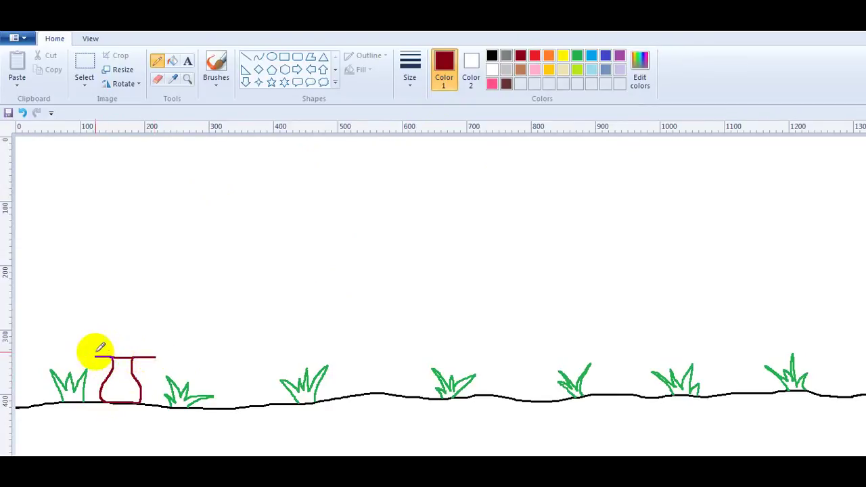
mouse_move(95, 354)
mouse_down()
mouse_move(116, 324)
mouse_move(135, 323)
mouse_move(157, 352)
mouse_up()
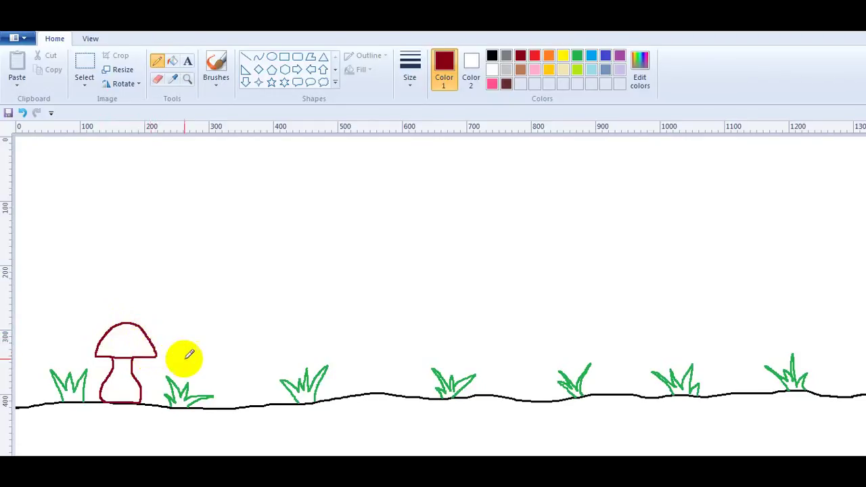
drag(124, 329, 140, 344)
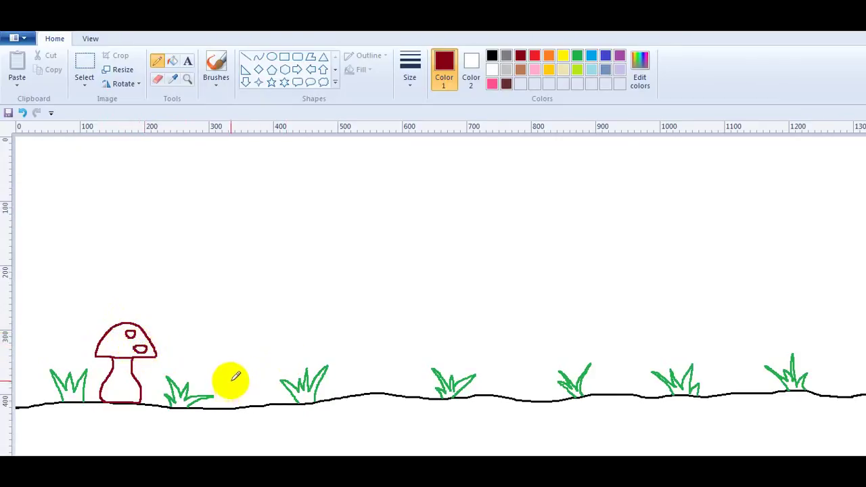
mouse_move(232, 377)
mouse_down()
mouse_move(225, 406)
mouse_move(263, 396)
mouse_move(248, 372)
mouse_move(224, 376)
mouse_move(258, 365)
mouse_move(222, 381)
mouse_move(207, 372)
mouse_move(219, 348)
mouse_move(260, 359)
mouse_move(237, 368)
mouse_move(230, 354)
mouse_move(236, 362)
mouse_move(256, 355)
mouse_move(259, 364)
mouse_up()
click(231, 357)
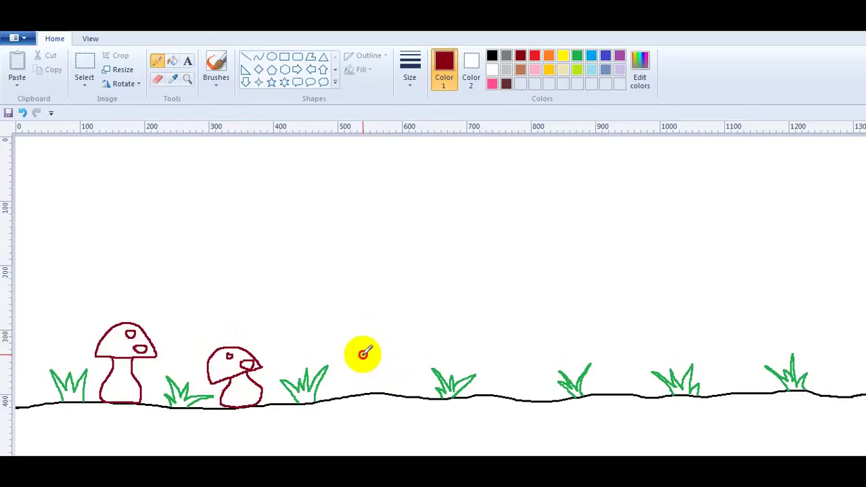
Step: Outline a larger dark red mushroom with a wide domed cap and two spots between the third and fourth grass tufts
mouse_move(364, 353)
mouse_down()
mouse_move(350, 389)
mouse_move(369, 393)
mouse_move(397, 390)
mouse_move(384, 349)
mouse_up()
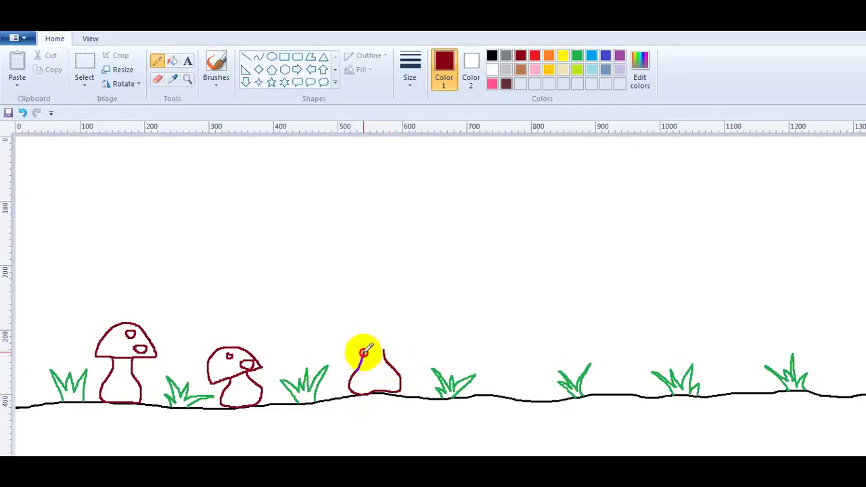
mouse_move(354, 344)
mouse_down()
mouse_move(398, 345)
mouse_move(384, 343)
mouse_up()
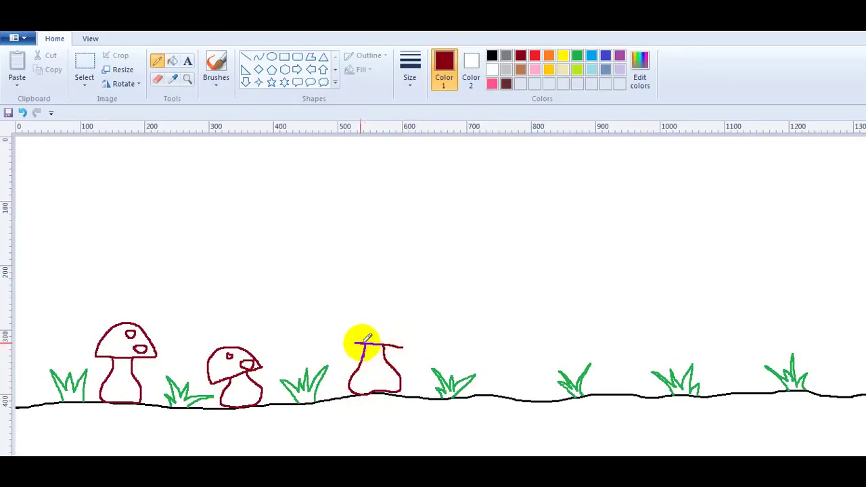
drag(361, 342, 348, 343)
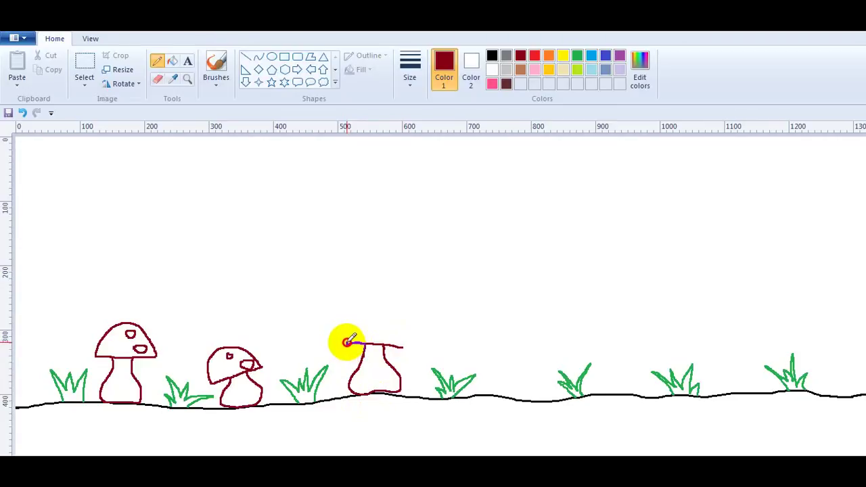
mouse_move(347, 343)
mouse_down()
mouse_move(350, 324)
mouse_move(386, 309)
mouse_move(407, 344)
mouse_up()
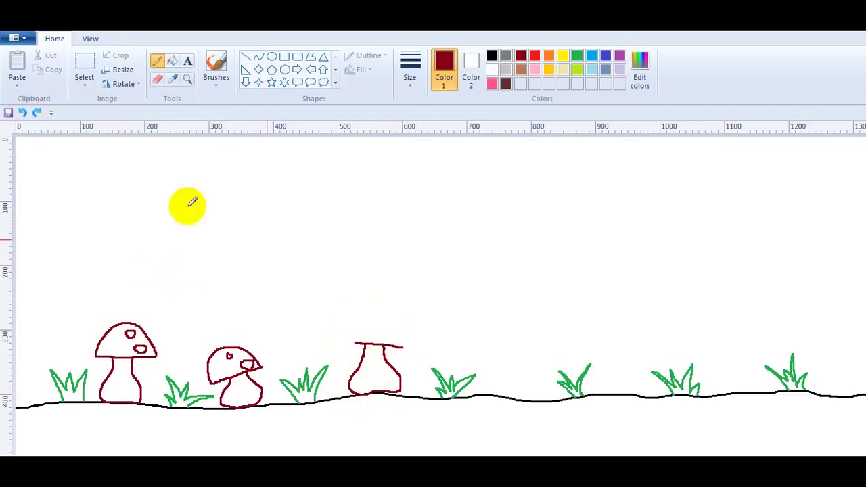
mouse_move(362, 341)
mouse_down()
mouse_move(334, 343)
mouse_move(414, 347)
mouse_up()
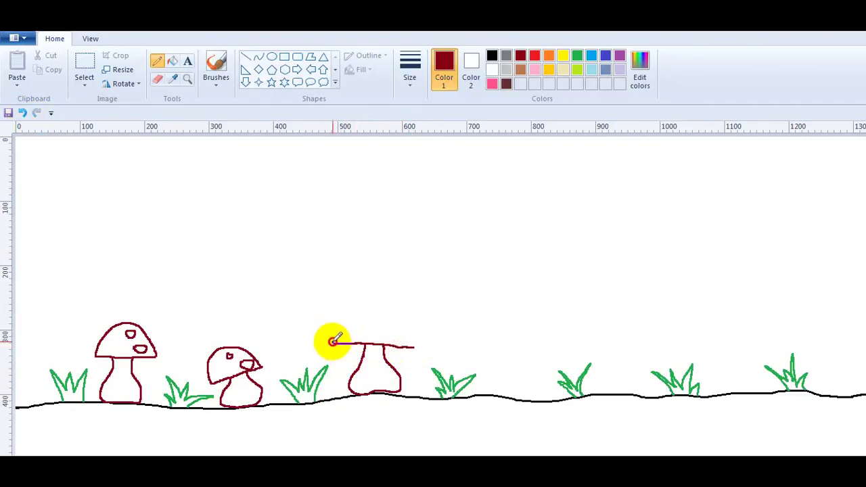
mouse_move(332, 342)
mouse_down()
mouse_move(349, 305)
mouse_move(367, 300)
mouse_move(392, 309)
mouse_move(414, 347)
mouse_up()
drag(349, 328, 367, 313)
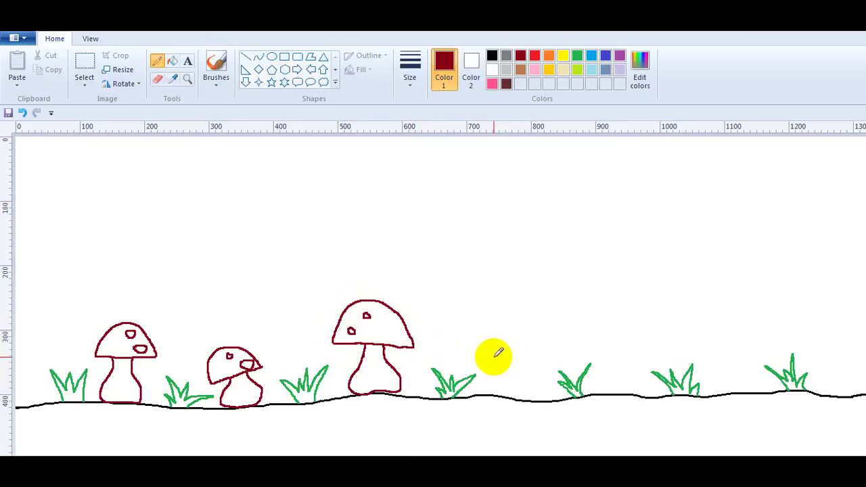
Step: Outline a fourth dark red mushroom with two cap spots between the fourth and fifth grass tufts
drag(494, 356, 491, 376)
mouse_move(485, 389)
mouse_down()
mouse_move(528, 392)
mouse_move(522, 353)
mouse_move(512, 354)
mouse_move(549, 352)
mouse_up()
mouse_move(489, 355)
mouse_down()
mouse_move(472, 356)
mouse_move(466, 333)
mouse_move(494, 308)
mouse_move(523, 316)
mouse_move(548, 349)
mouse_move(508, 312)
mouse_move(515, 330)
mouse_up()
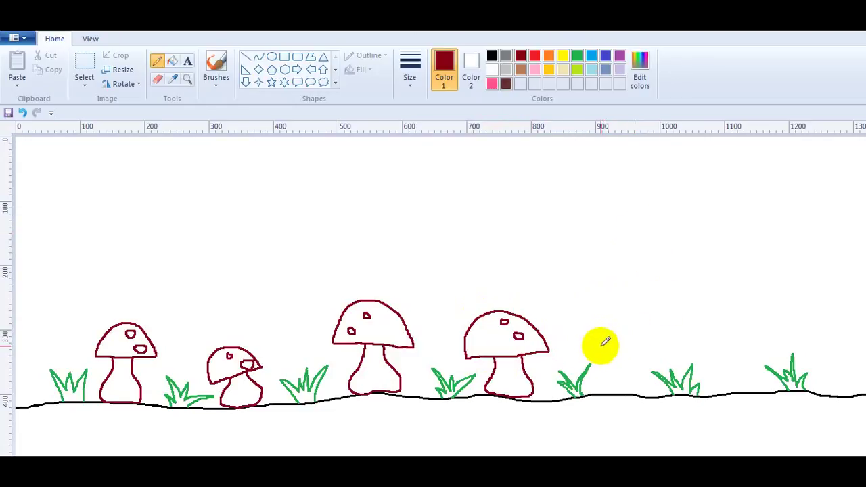
Step: Outline two tall dark red mushrooms with tilted, spotted caps, one on each side of the sixth grass tuft
mouse_move(603, 349)
mouse_down()
mouse_move(607, 392)
mouse_move(629, 397)
mouse_move(637, 384)
mouse_move(625, 333)
mouse_move(611, 336)
mouse_move(646, 318)
mouse_up()
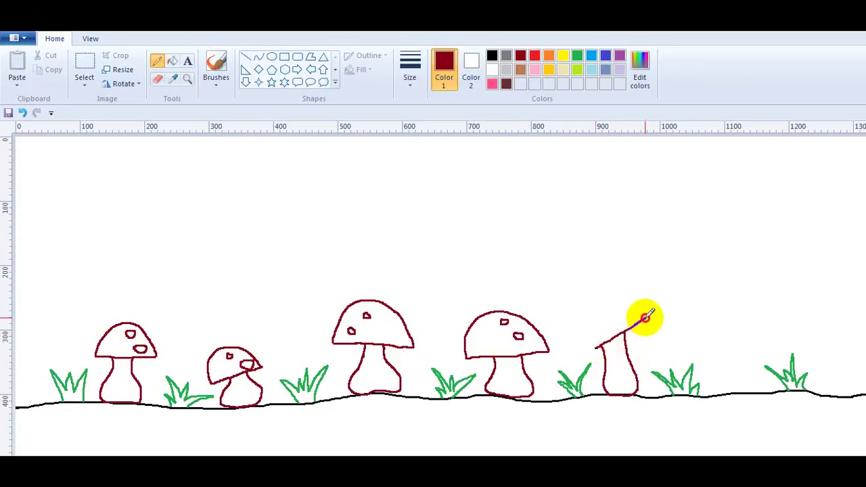
click(587, 354)
mouse_move(579, 359)
mouse_down()
mouse_move(566, 344)
mouse_move(566, 319)
mouse_move(581, 300)
mouse_move(616, 292)
mouse_move(641, 311)
mouse_move(608, 311)
mouse_up()
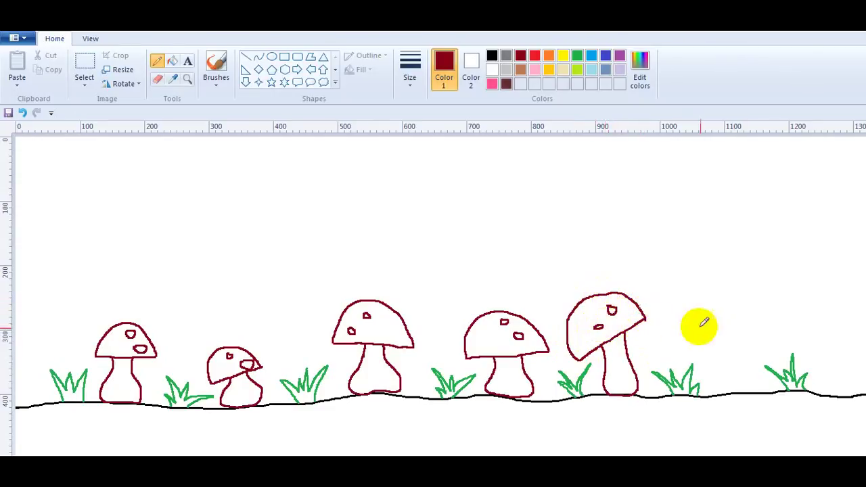
mouse_move(719, 344)
mouse_down()
mouse_move(713, 391)
mouse_move(749, 390)
mouse_move(759, 370)
mouse_move(740, 330)
mouse_move(720, 344)
mouse_move(727, 321)
mouse_move(780, 331)
mouse_up()
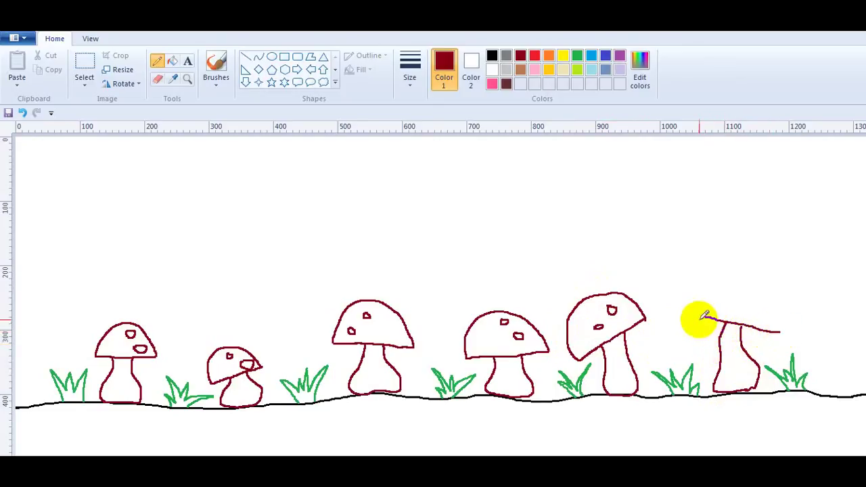
mouse_move(709, 315)
mouse_down()
mouse_move(712, 281)
mouse_move(749, 275)
mouse_move(769, 296)
mouse_move(777, 332)
mouse_move(760, 310)
mouse_move(753, 316)
mouse_move(753, 296)
mouse_up()
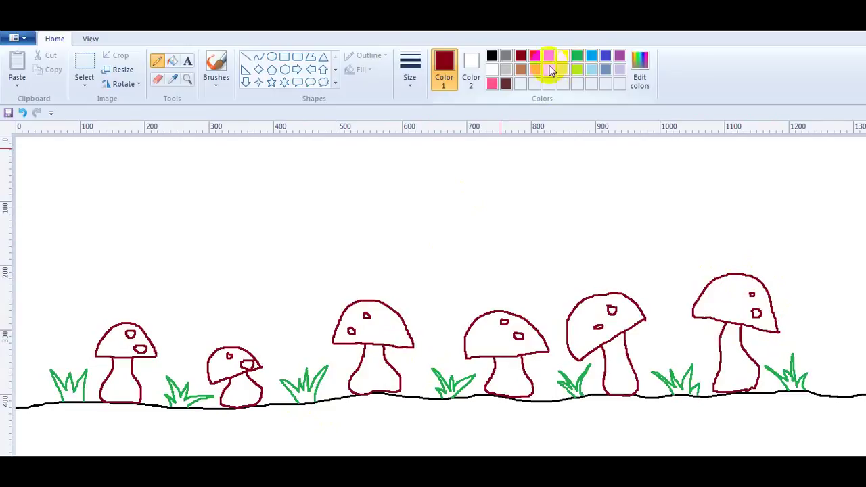
Step: Fill the area below the ground line with dark brown
click(506, 83)
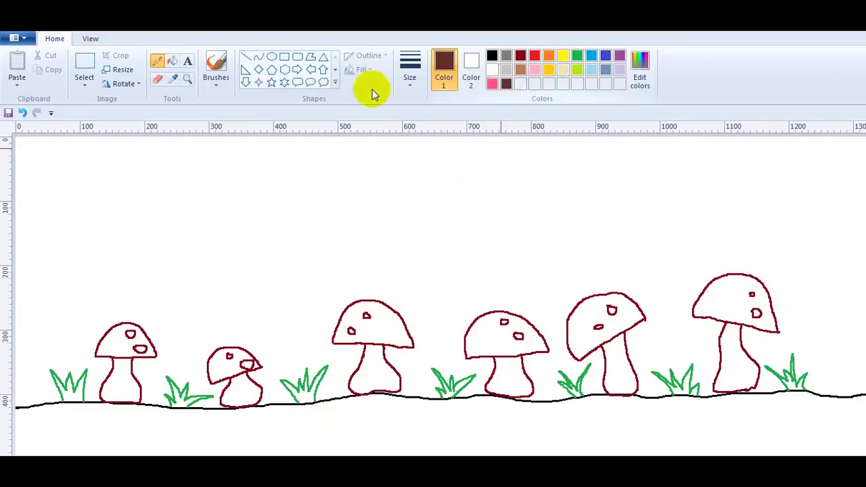
click(172, 62)
click(314, 440)
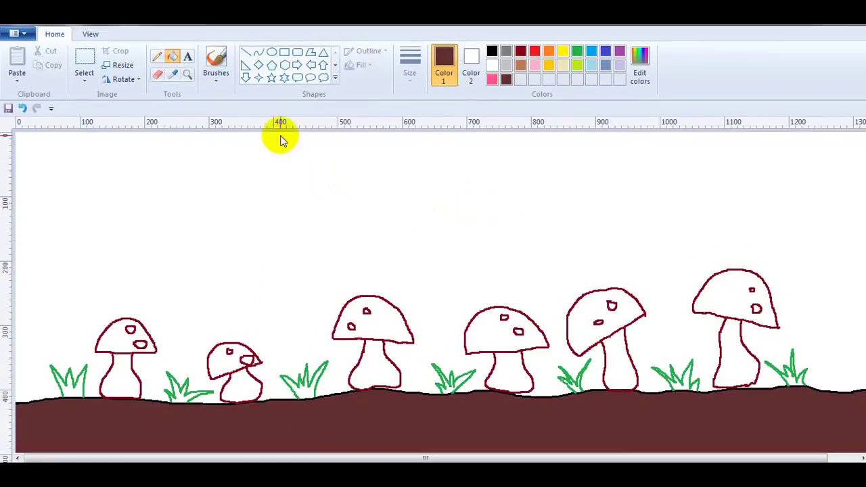
click(577, 52)
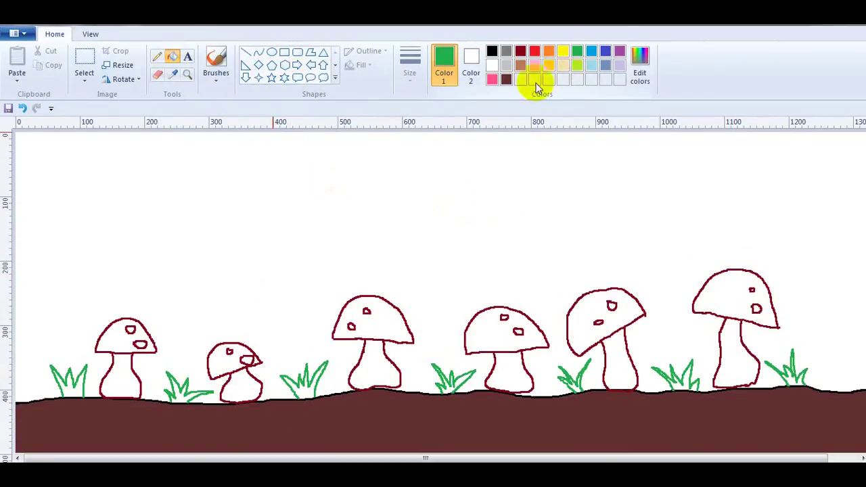
click(73, 380)
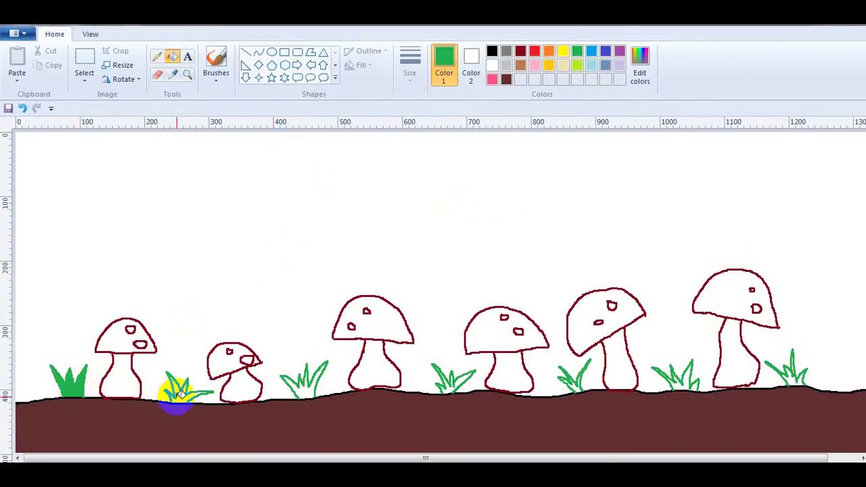
click(182, 394)
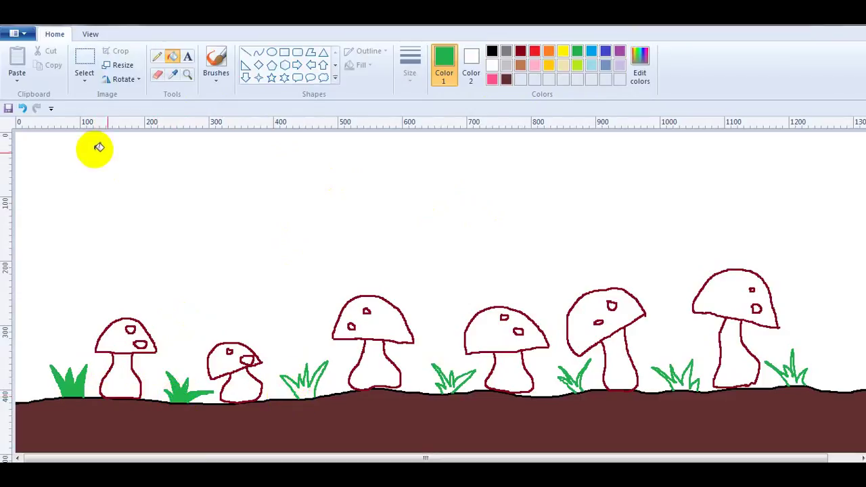
click(23, 108)
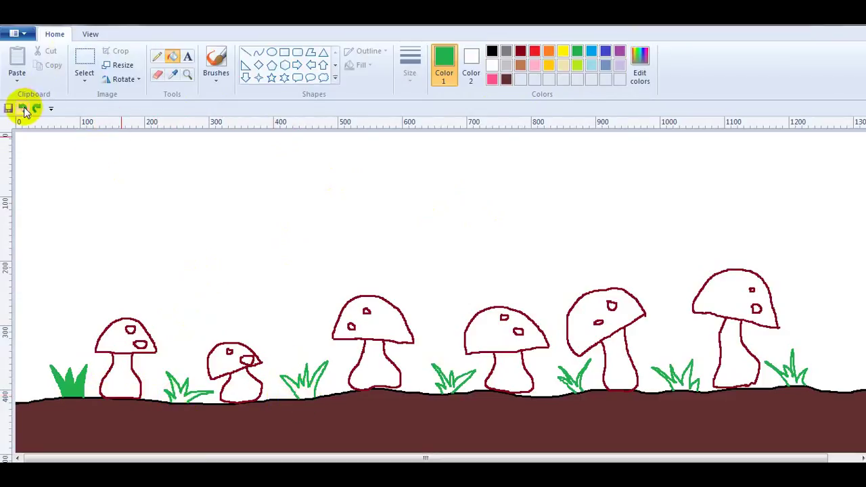
click(22, 109)
Step: Fill the insides of all seven grass tufts along the ground line with lime
click(577, 65)
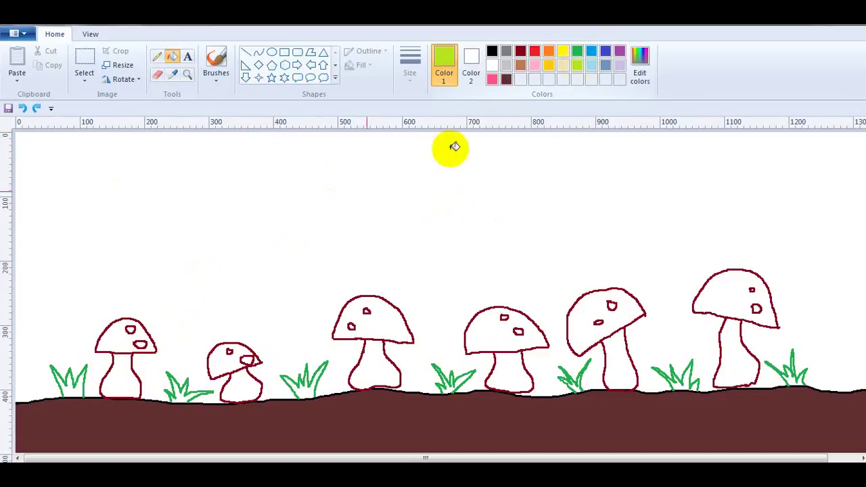
click(76, 383)
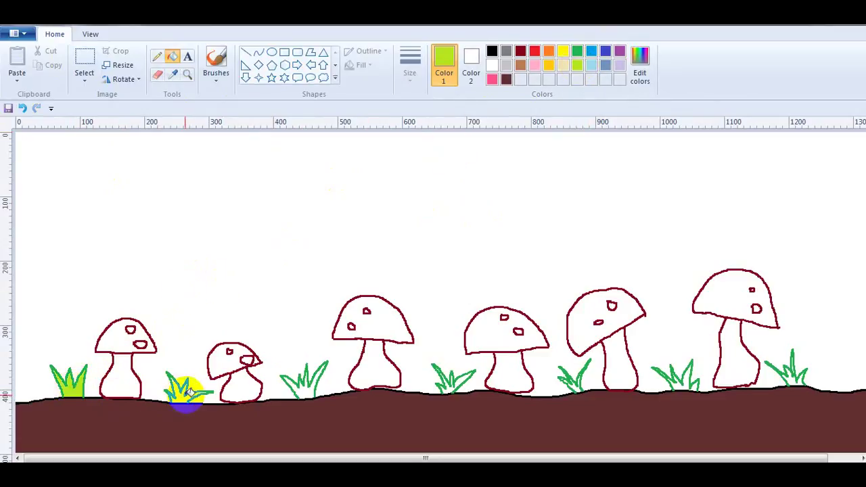
click(184, 391)
click(308, 388)
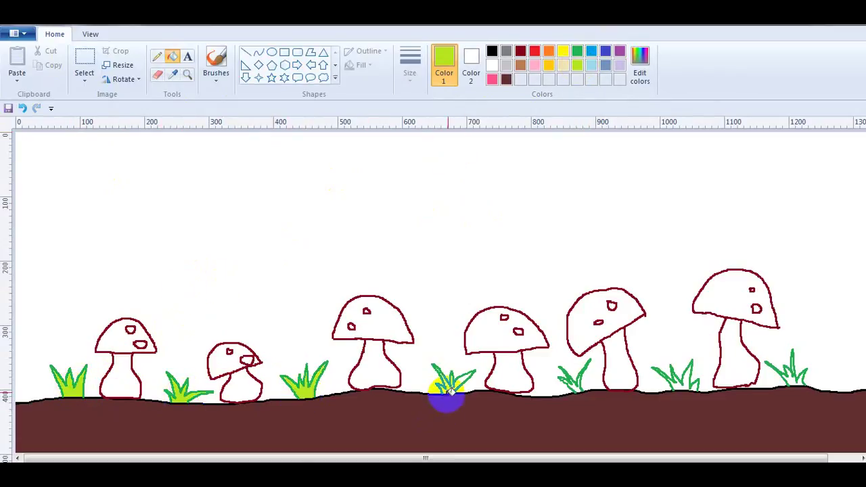
click(448, 389)
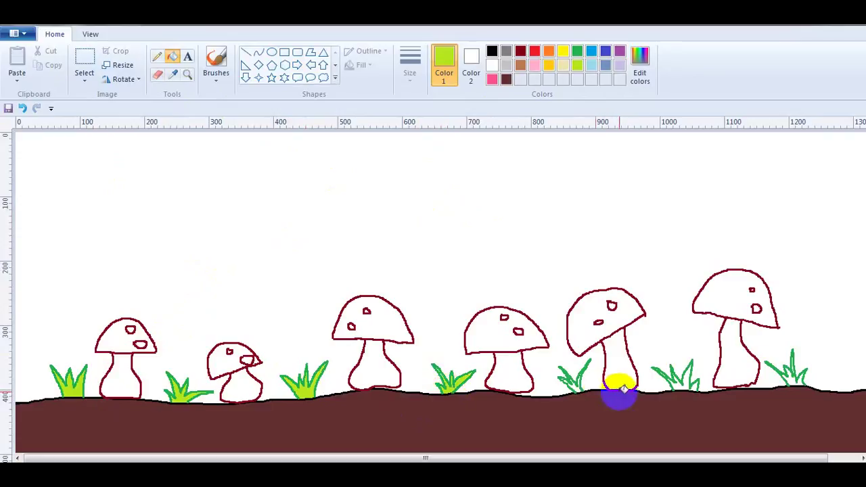
click(576, 385)
click(675, 381)
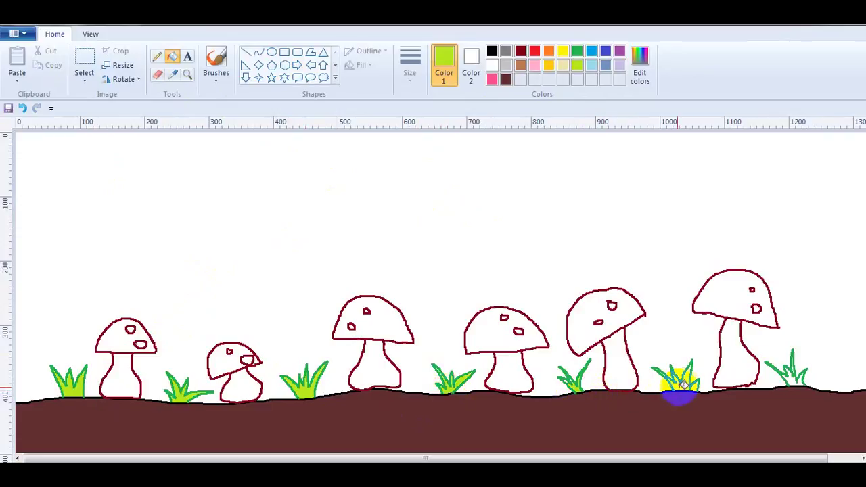
click(797, 377)
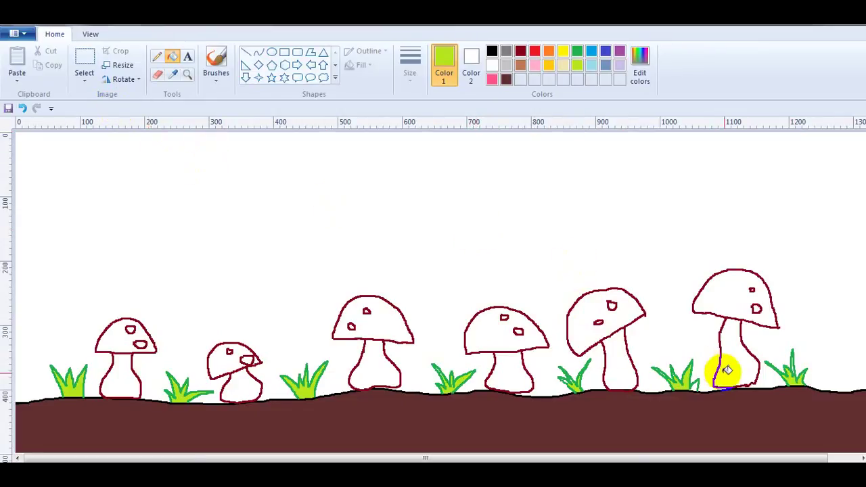
click(697, 384)
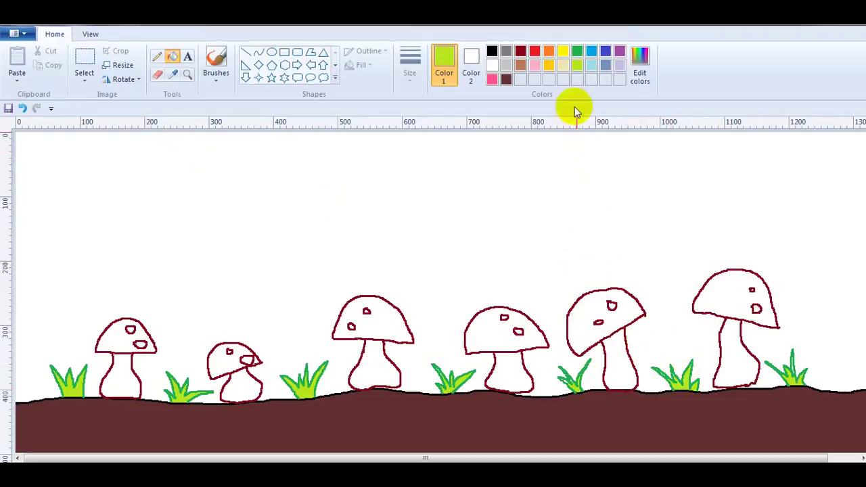
Step: Fill the first mushroom's cap and stem with orange and the second mushroom's cap and stem with pink, leaving the spots white
click(549, 52)
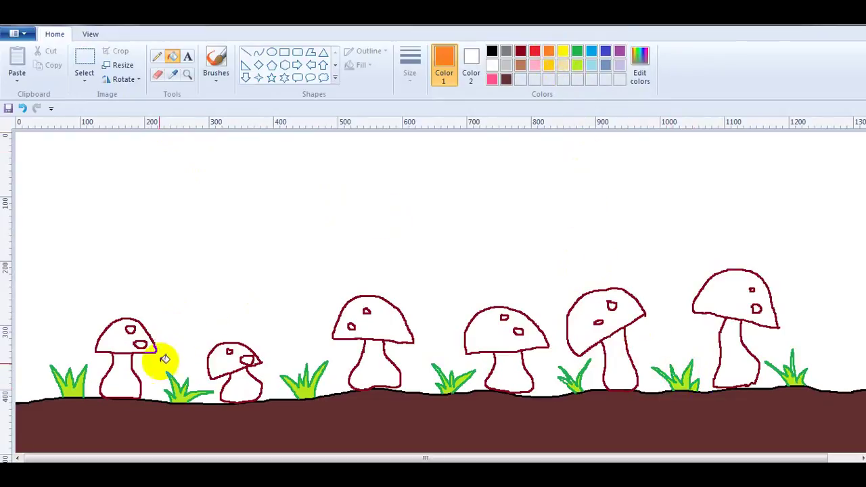
click(120, 382)
click(126, 345)
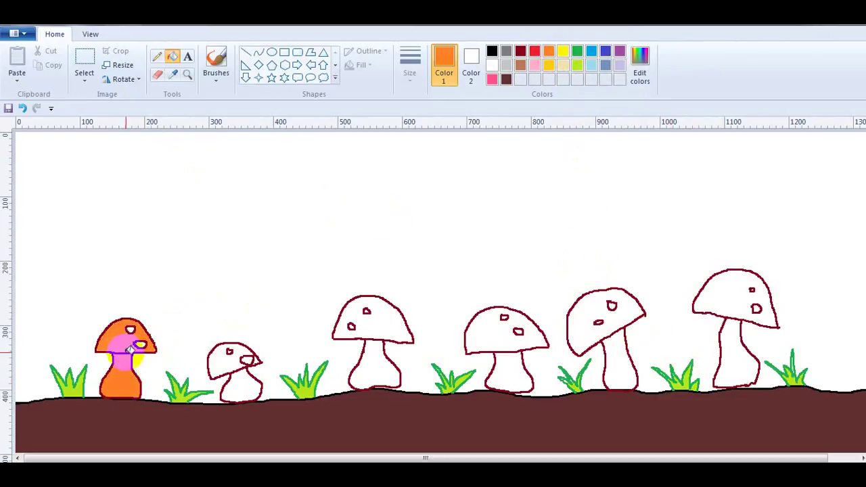
click(492, 79)
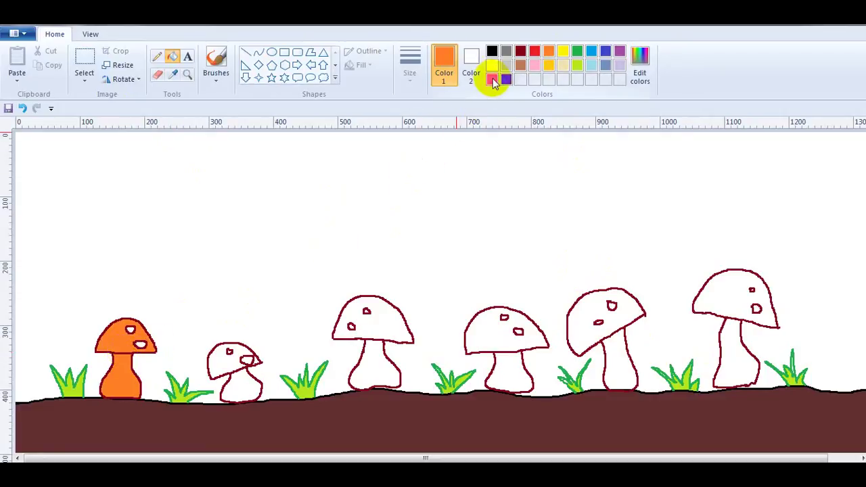
click(378, 366)
click(227, 364)
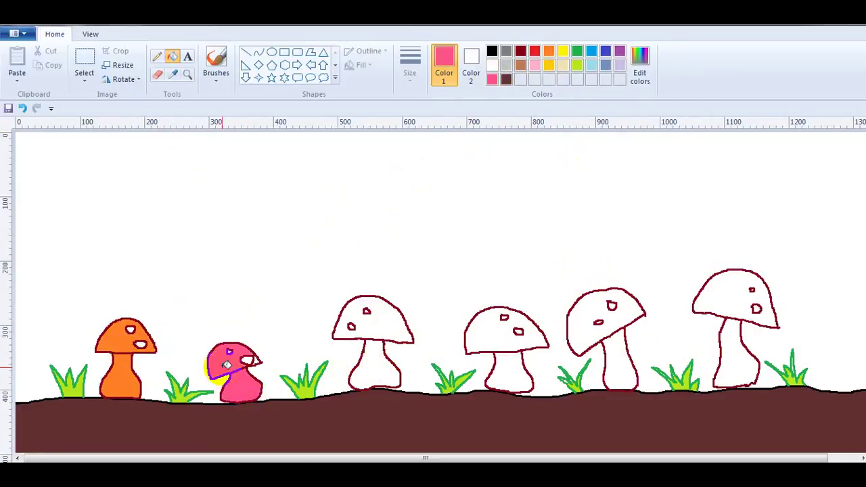
Step: Fill the third mushroom's cap and stem with yellow, and fill the second mushroom's leftover cap tip with pink
click(563, 51)
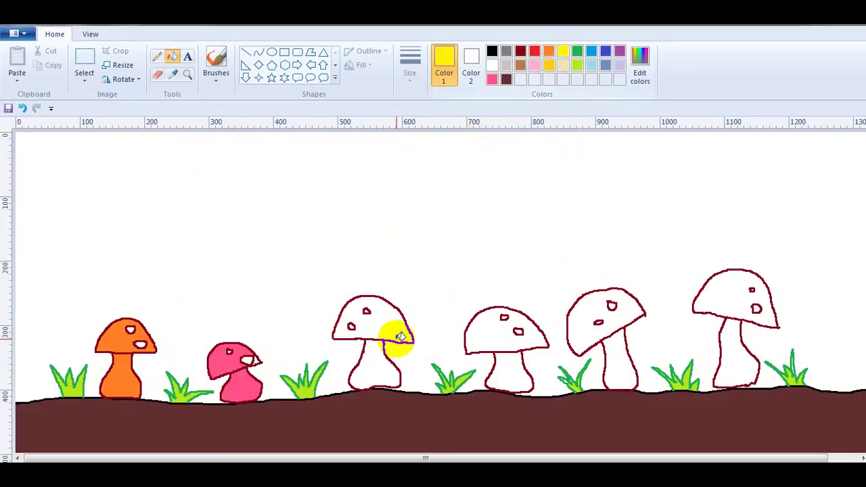
click(376, 366)
click(385, 313)
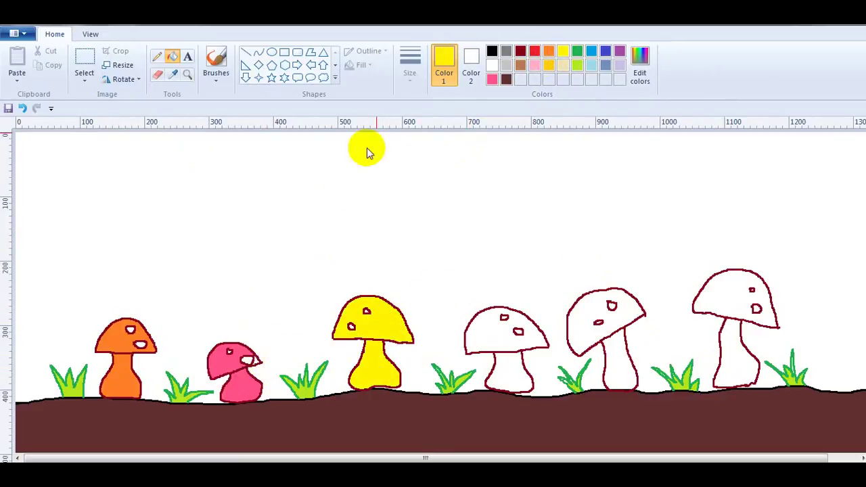
click(492, 79)
click(262, 359)
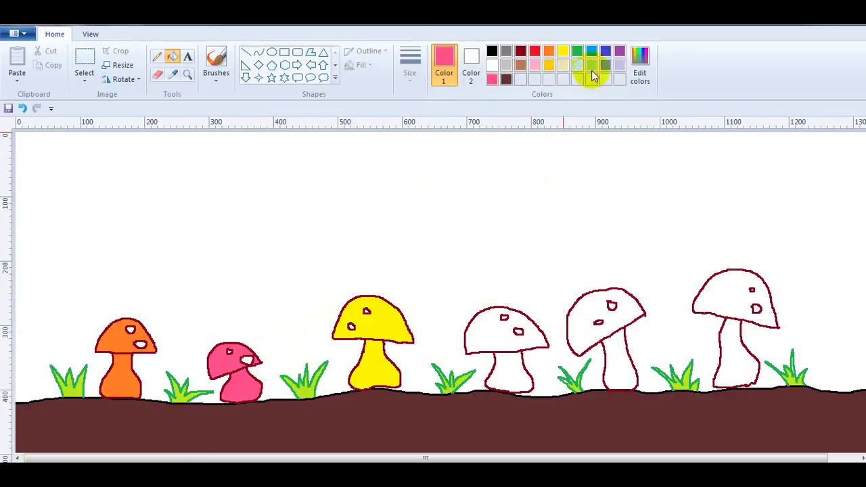
Step: Fill the fourth mushroom's cap and stem with indigo blue and the fifth mushroom's cap and stem with brown
click(605, 52)
click(516, 391)
click(500, 338)
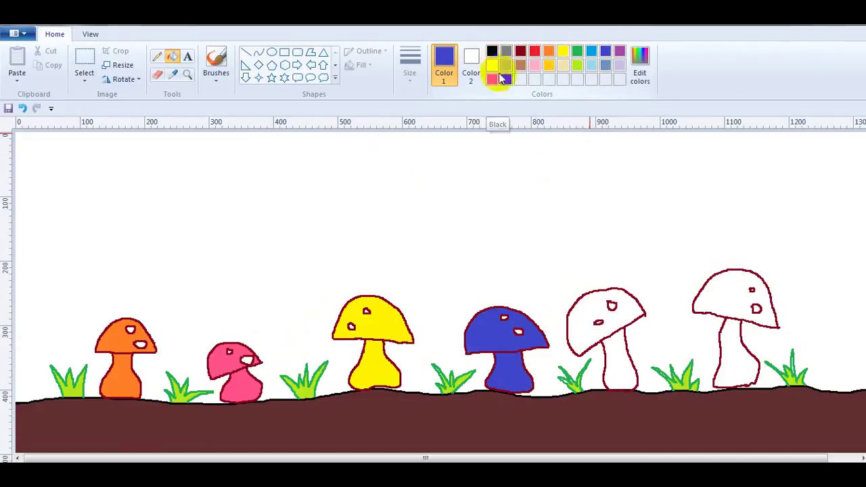
click(520, 65)
click(626, 349)
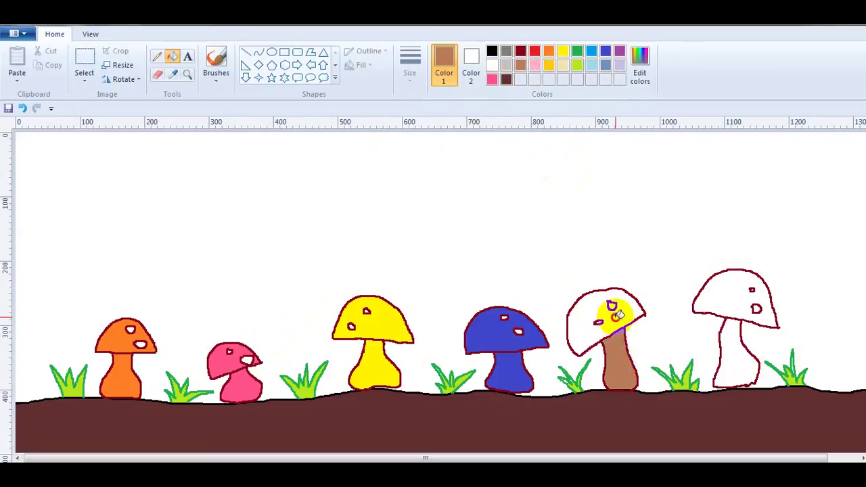
click(614, 309)
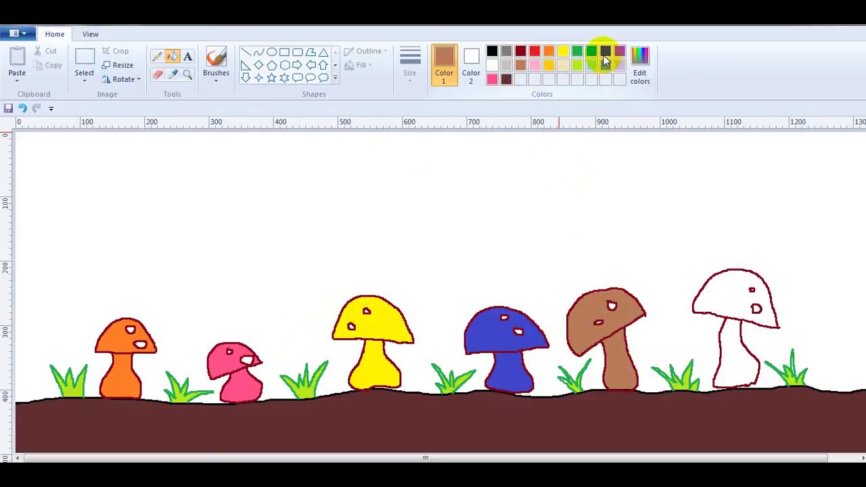
Step: Fill the sixth mushroom's cap and stem with dark red, leaving its spots white
click(520, 53)
click(740, 360)
click(730, 301)
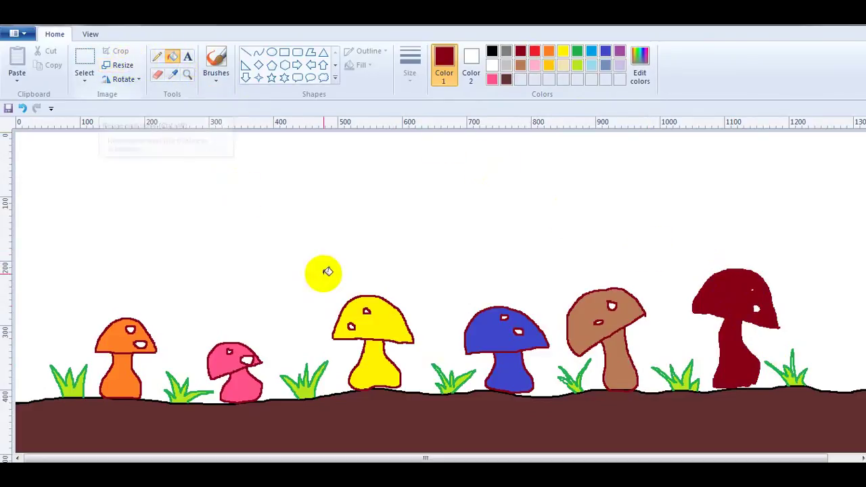
click(393, 362)
click(399, 297)
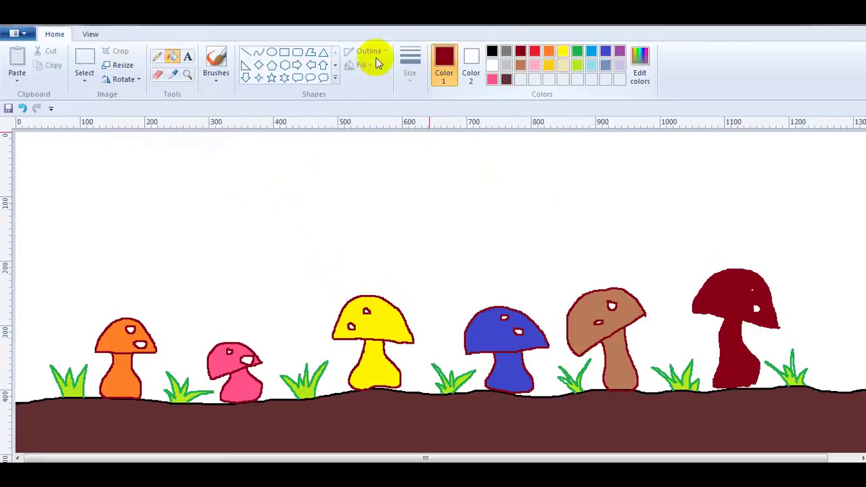
Step: Draw a sun about 115 px wide above the sixth mushroom as a circle with a second-thinnest black outline, and fill it with red
click(272, 53)
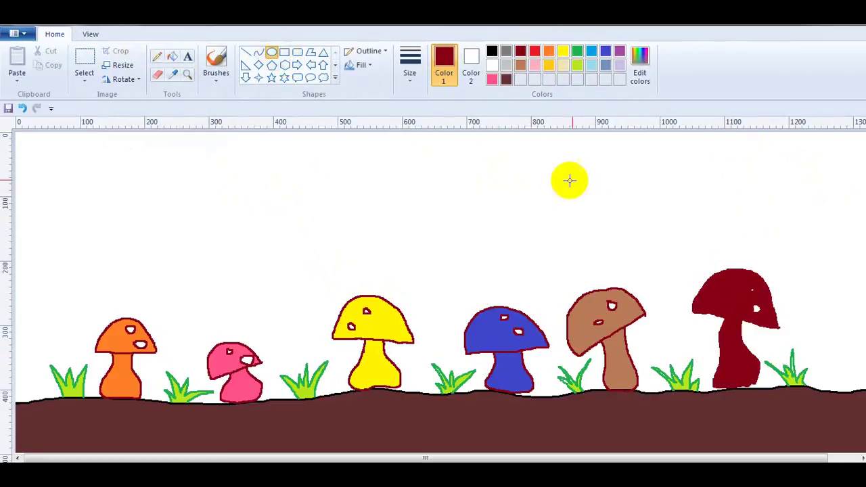
drag(754, 137, 839, 213)
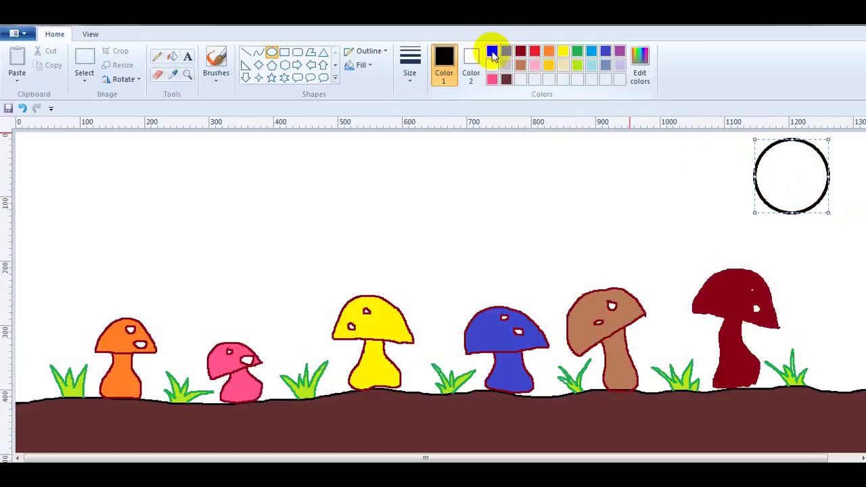
click(409, 67)
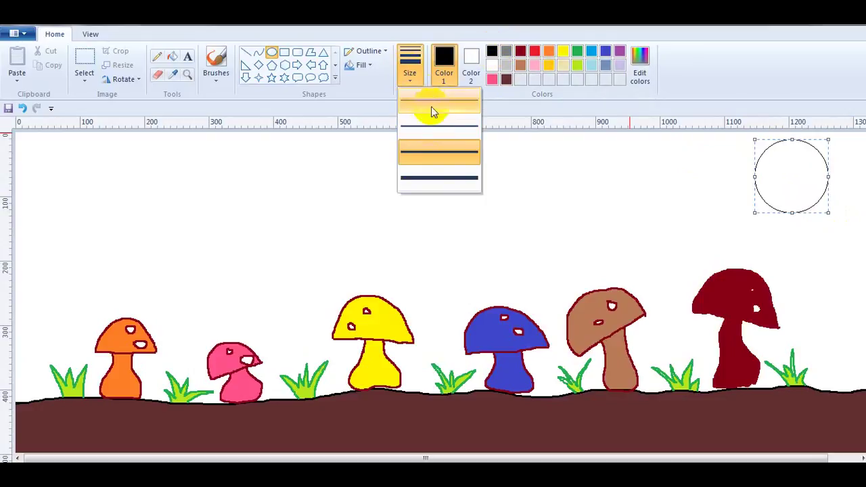
click(431, 123)
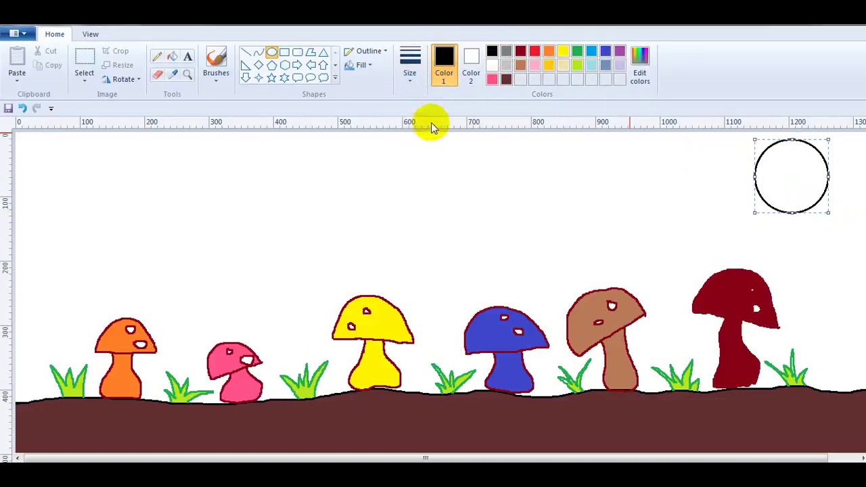
click(172, 56)
click(535, 51)
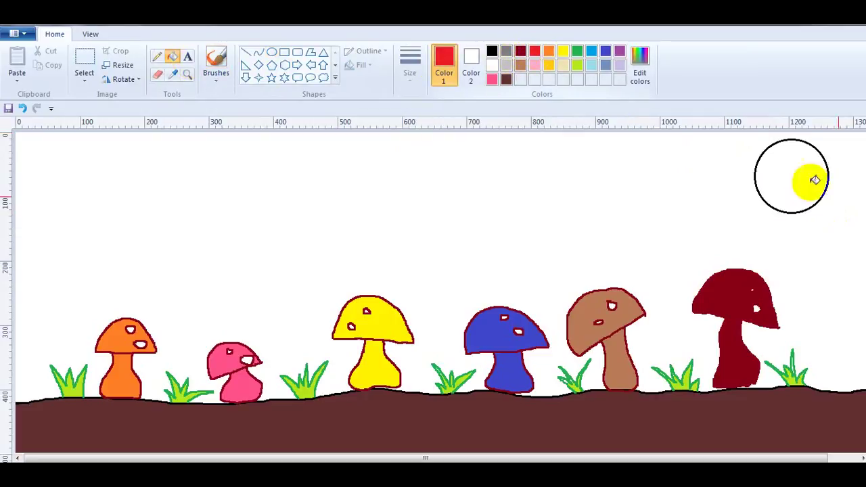
click(814, 182)
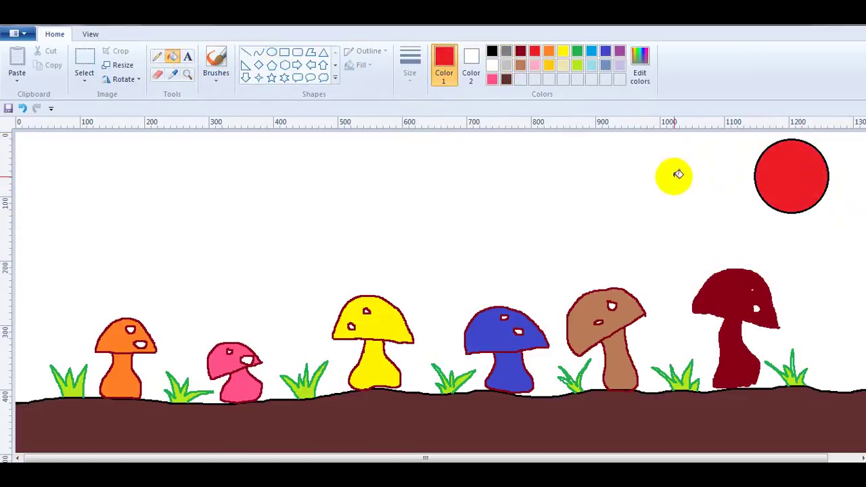
Step: Draw nine red rays of varying length around the sun with the Pencil
click(157, 57)
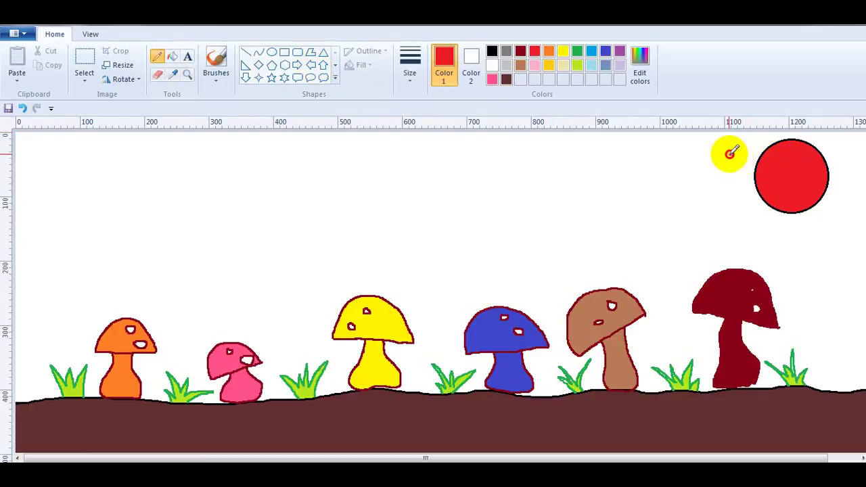
drag(734, 155, 686, 155)
drag(745, 170, 693, 200)
mouse_move(755, 202)
mouse_down()
mouse_move(771, 218)
mouse_move(770, 242)
mouse_move(806, 224)
mouse_move(818, 263)
mouse_up()
drag(831, 206, 854, 215)
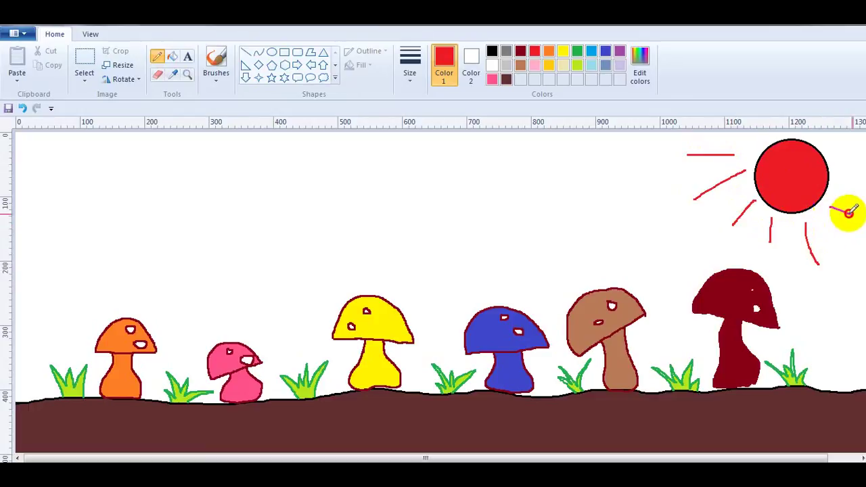
drag(865, 170, 840, 177)
drag(749, 136, 758, 145)
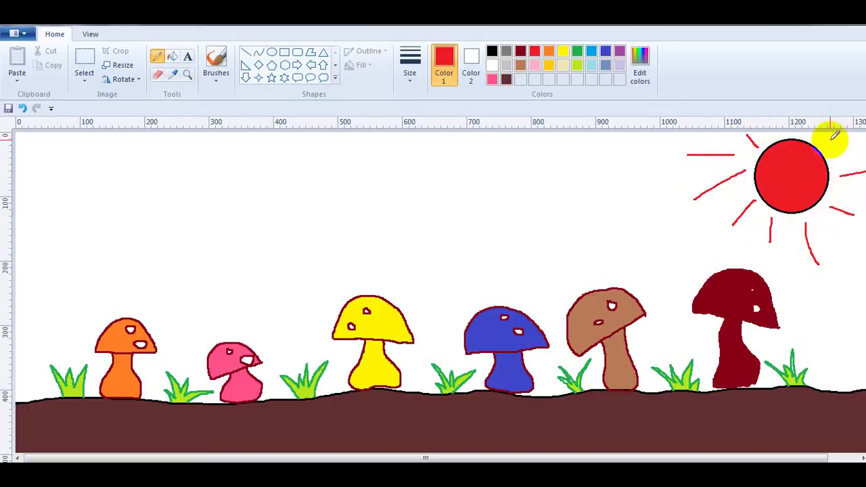
drag(830, 149, 850, 138)
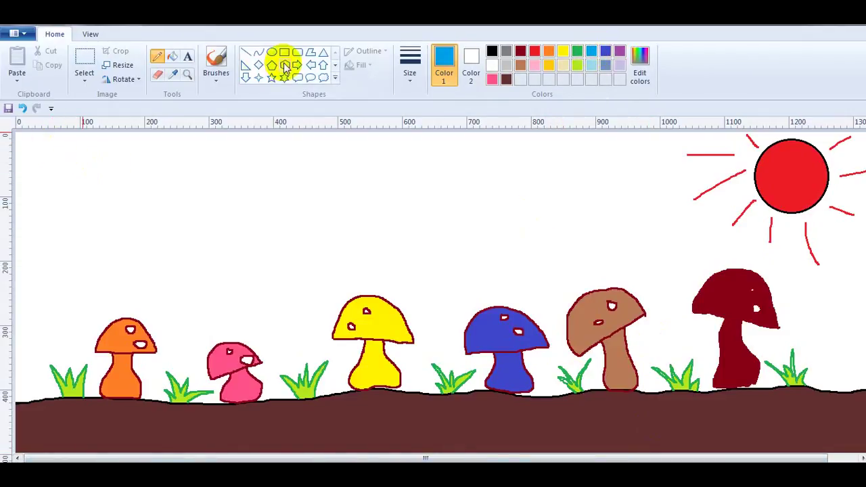
Step: Draw three turquoise cloud callouts across the sky above the first four mushrooms, making the third one wide and flat
click(323, 77)
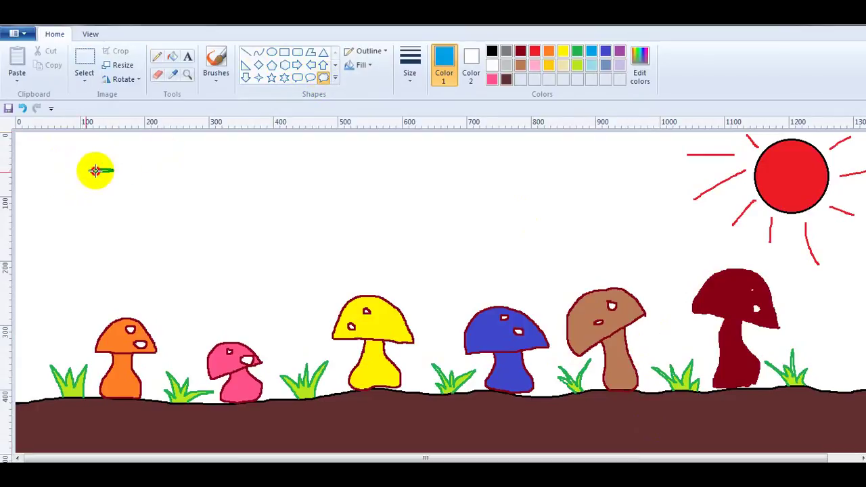
drag(112, 169, 29, 196)
drag(149, 152, 226, 187)
drag(344, 153, 518, 184)
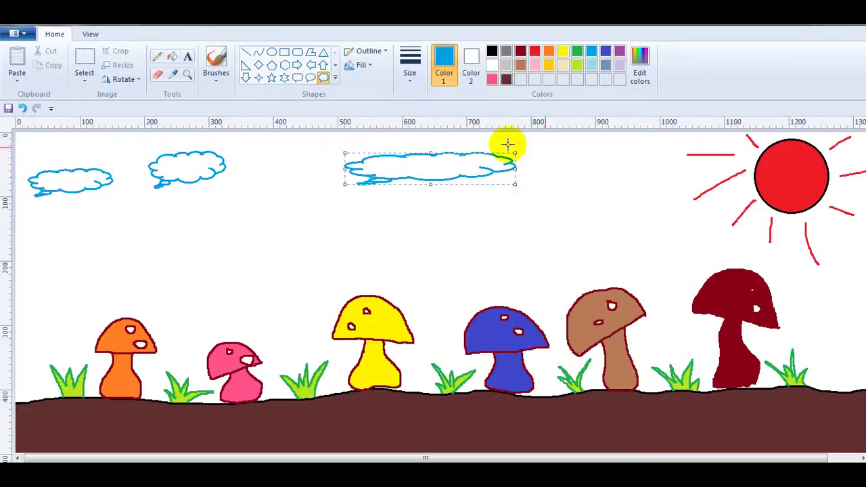
Step: Draw a small turquoise cloud callout about 50 px wide in the sky between the wide flat cloud and the sun
drag(555, 143, 588, 155)
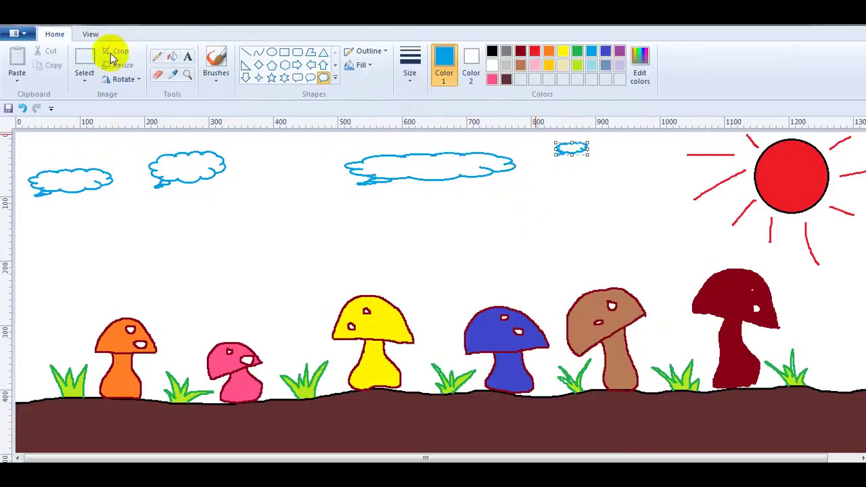
Step: Flip the second cloud horizontally and move it to the upper sky above the pink mushroom
click(85, 68)
drag(128, 144, 235, 176)
drag(241, 200, 242, 200)
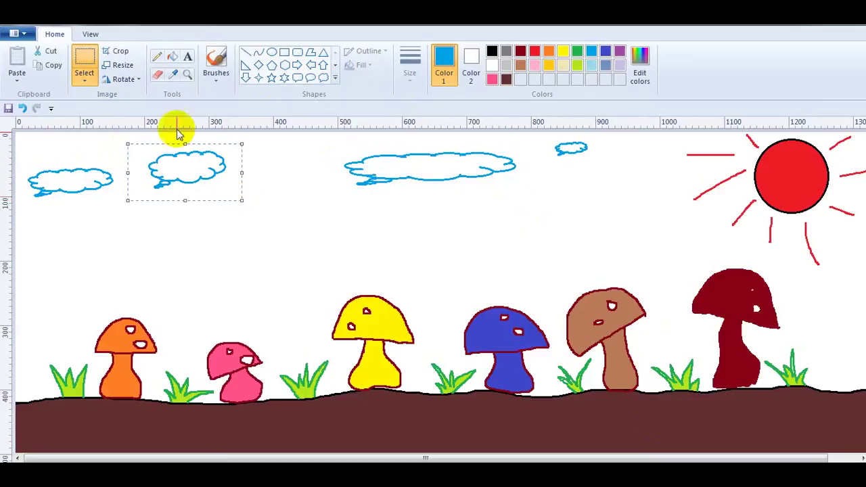
click(123, 79)
click(126, 151)
drag(190, 169, 282, 158)
Step: Duplicate the small cloud near the sun and place the copy just above and to the right of the first cloud
drag(551, 134, 592, 167)
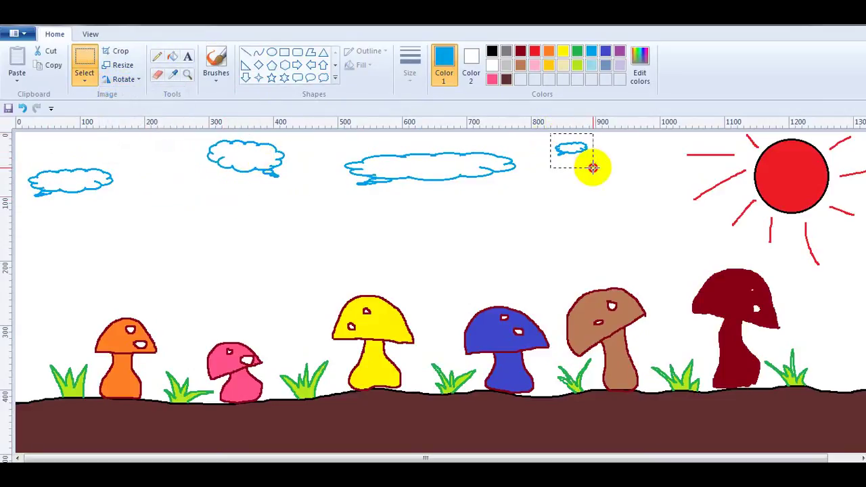
key(ctrl+c)
key(ctrl+v)
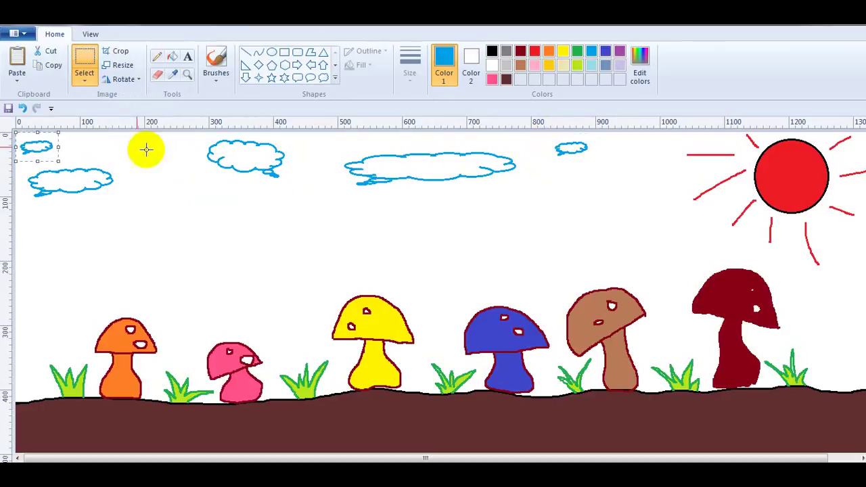
drag(33, 149, 121, 158)
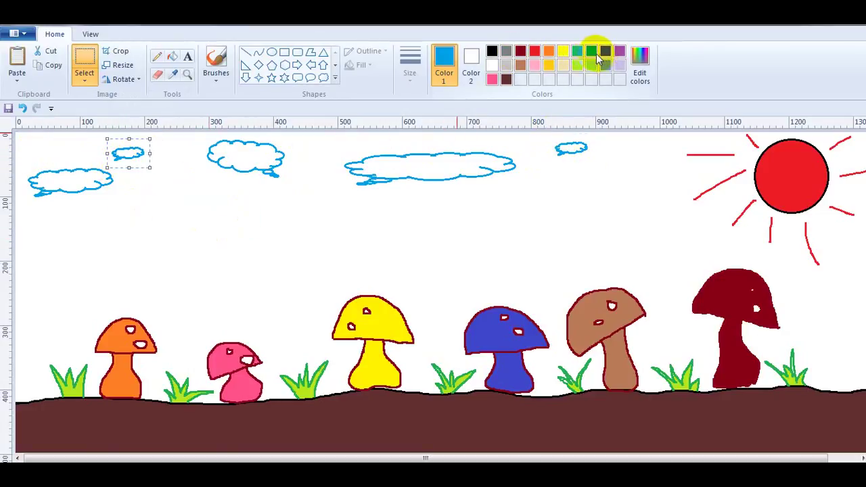
Step: Mix a lighter shade of the current turquoise, add it to the custom colors and make it the drawing color
click(640, 68)
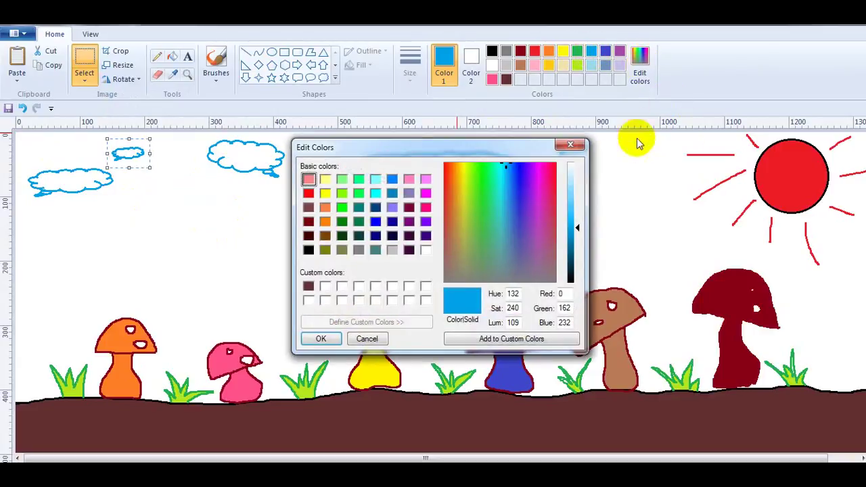
click(572, 202)
click(483, 339)
click(315, 339)
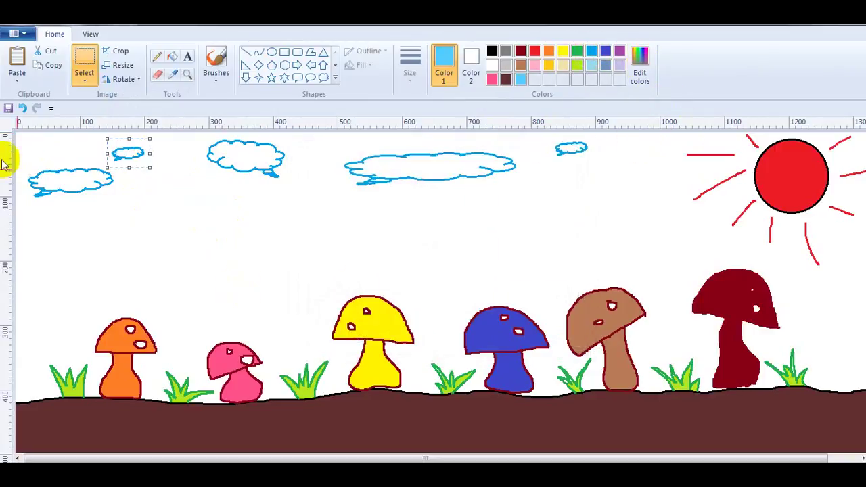
Step: Fill all five clouds with the custom light blue
click(173, 57)
click(72, 181)
click(127, 153)
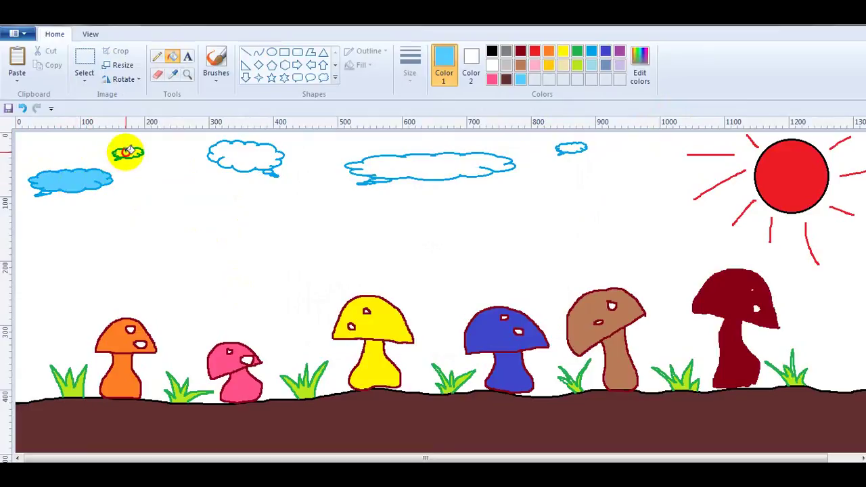
click(250, 159)
click(406, 171)
click(572, 148)
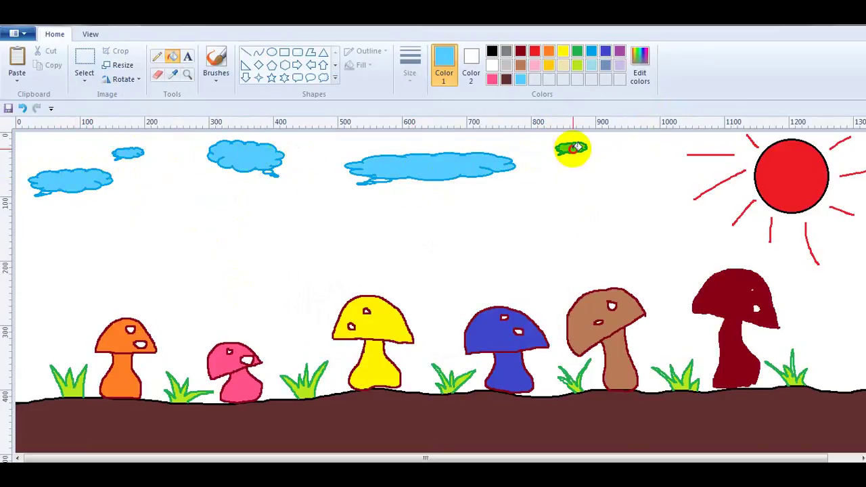